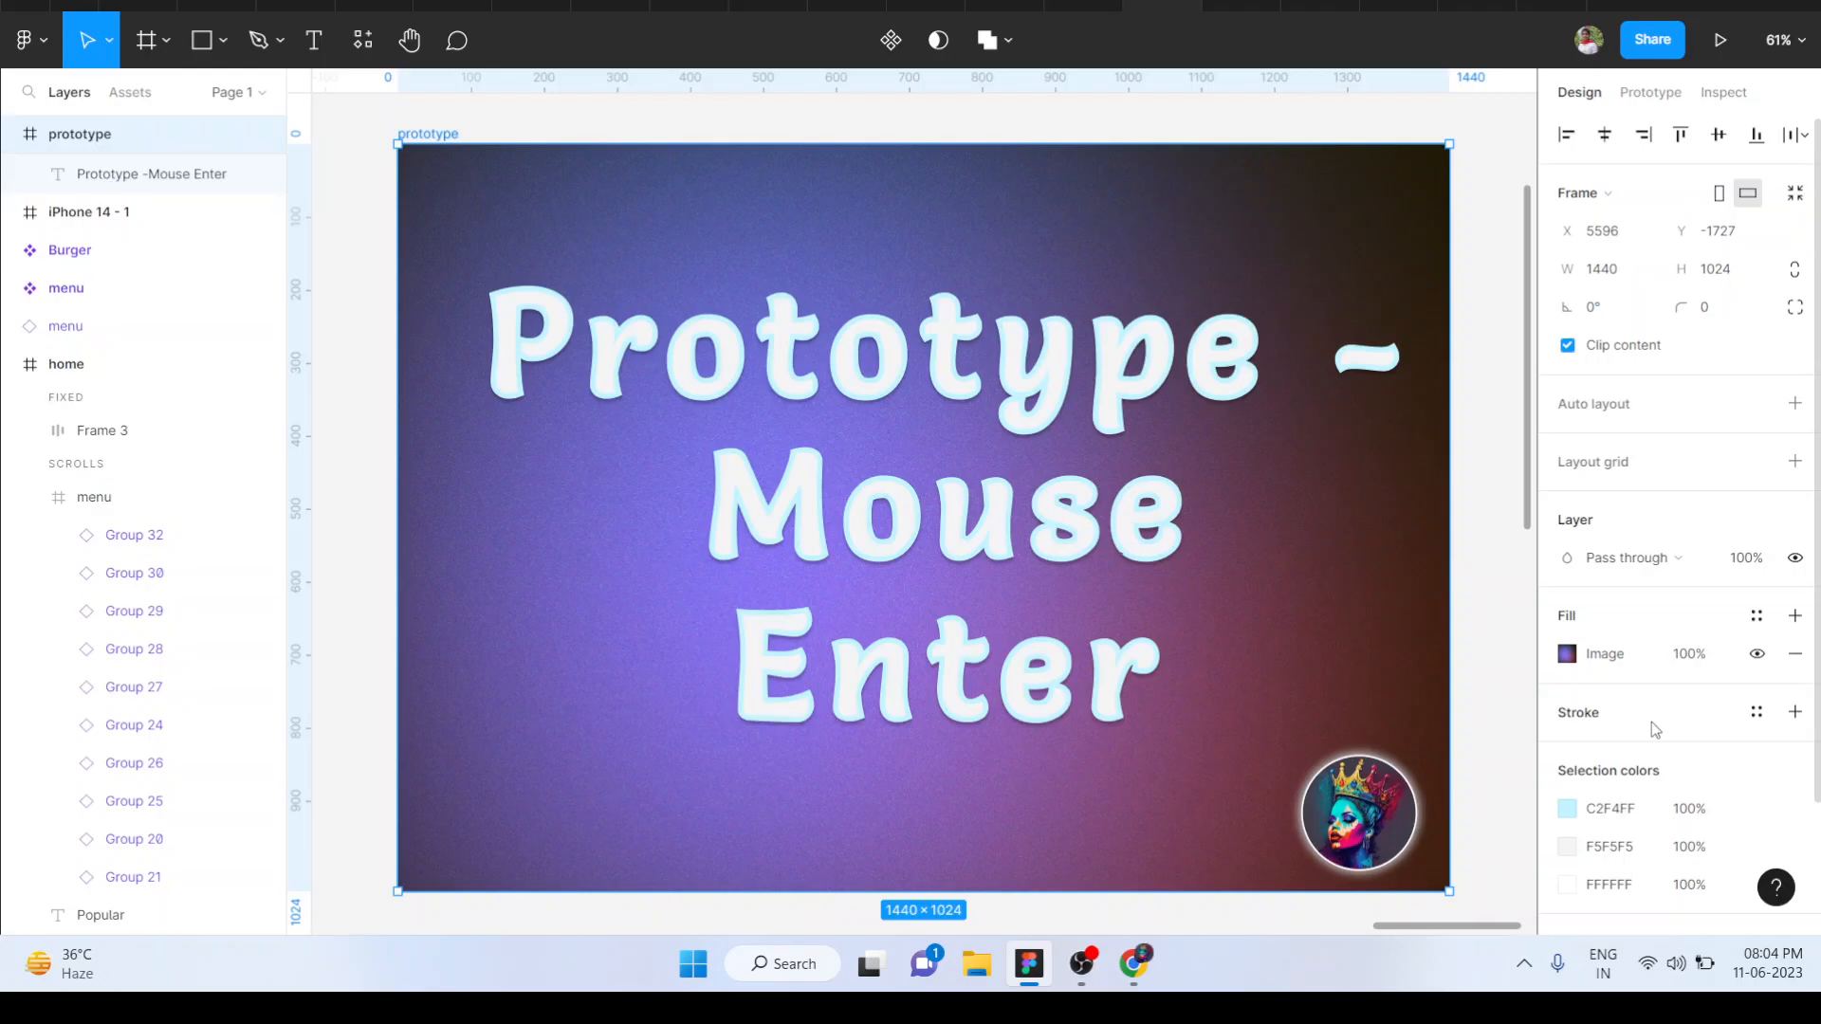
Examine the home and burger screen frames below the title frame, including the home frame's food category cards
scroll(1418, 609, down, 5)
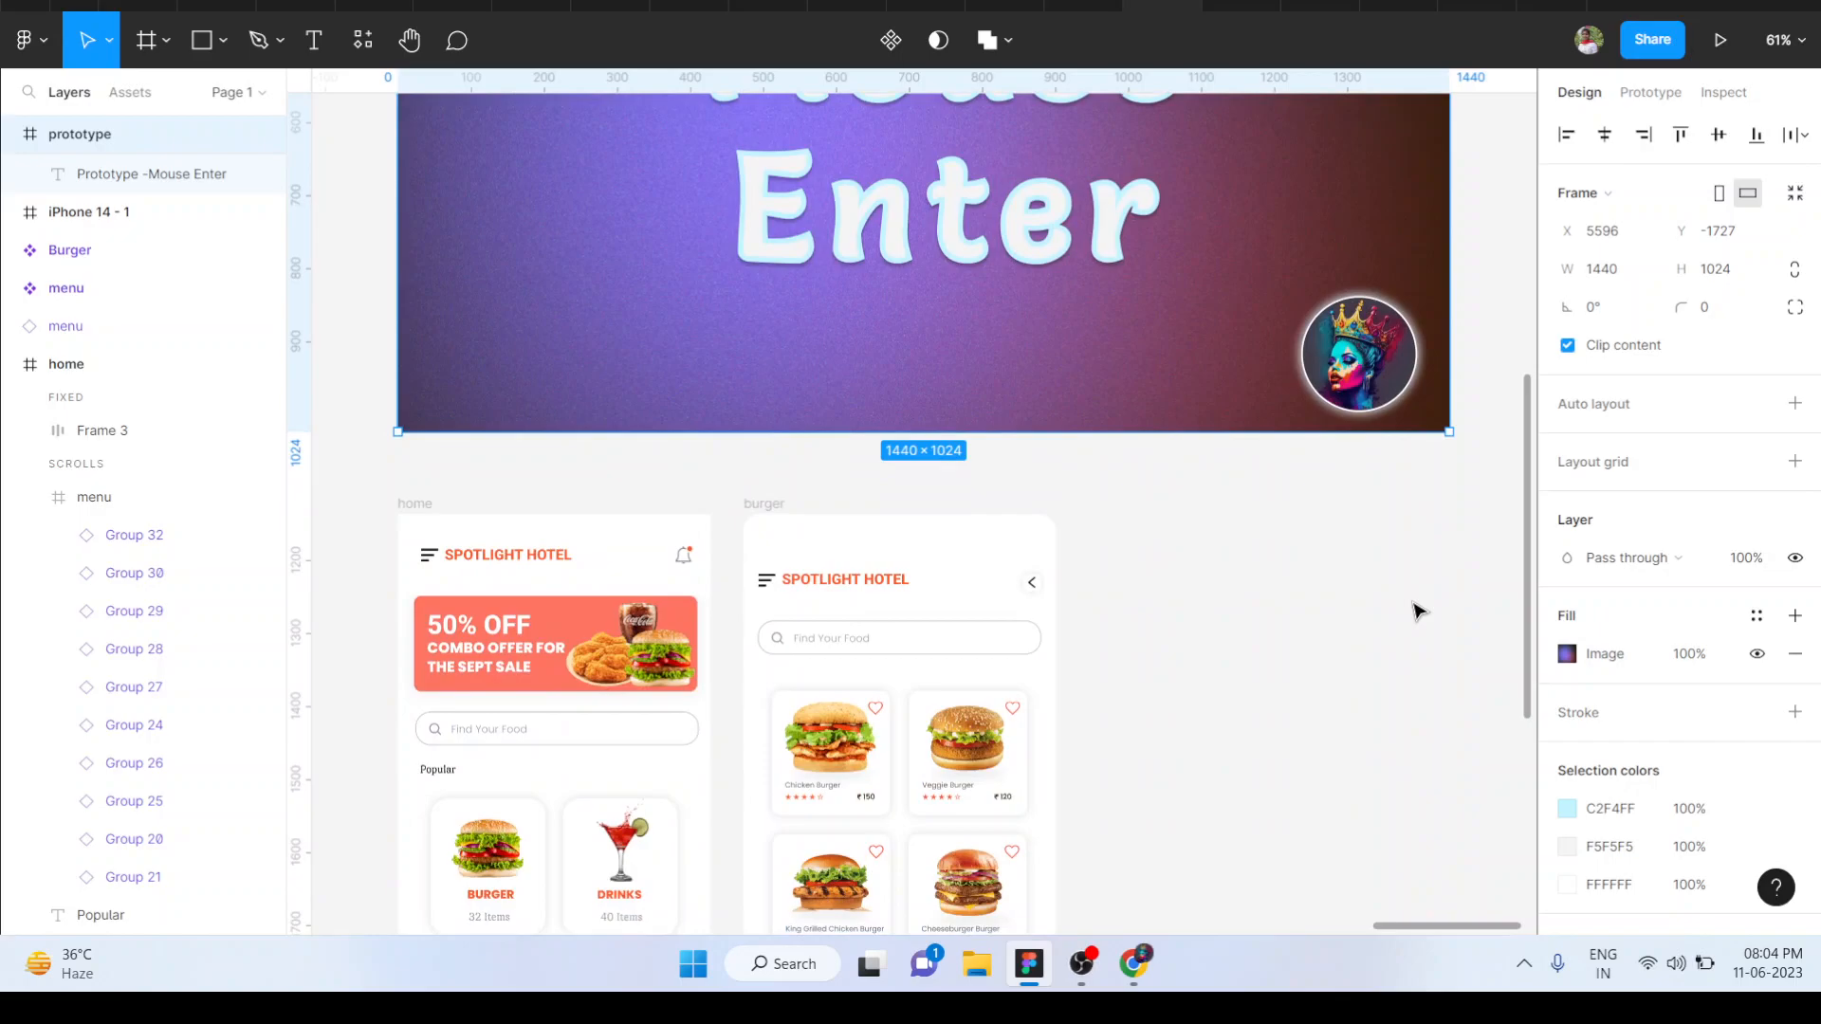
scroll(1166, 610, up, 3)
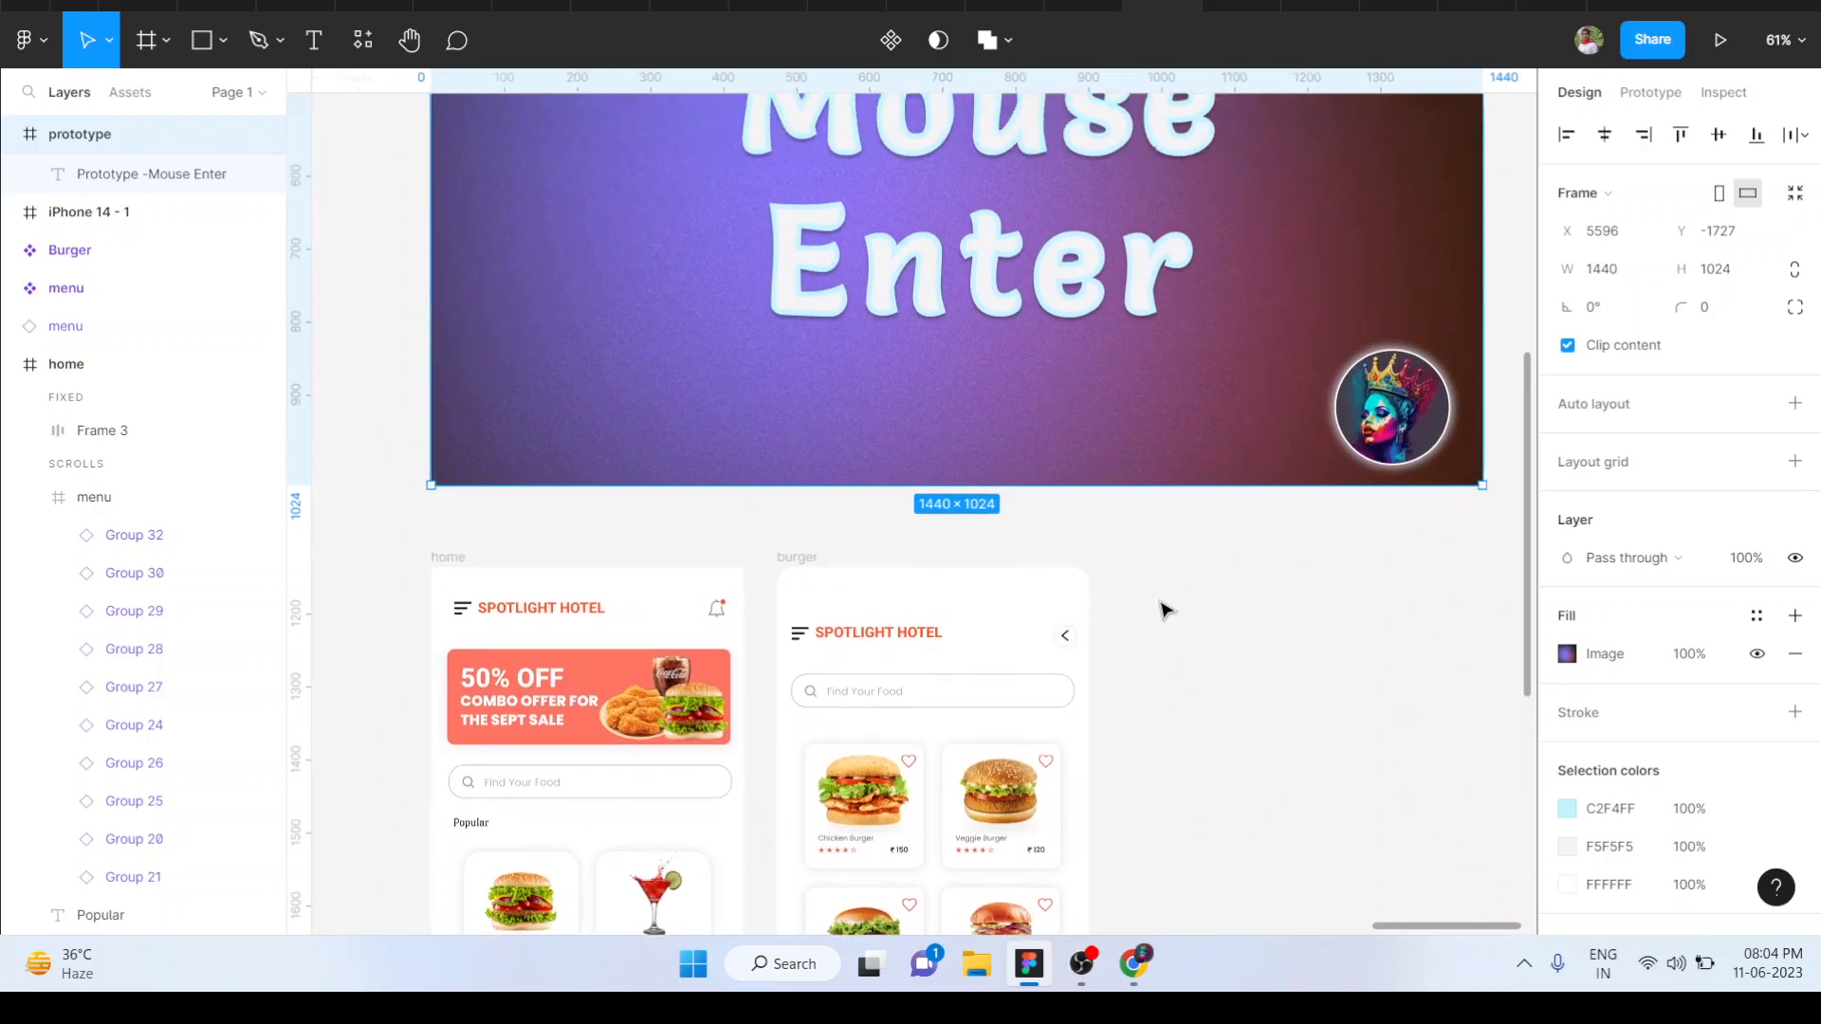
scroll(1166, 610, down, 5)
scroll(1166, 610, left, 1)
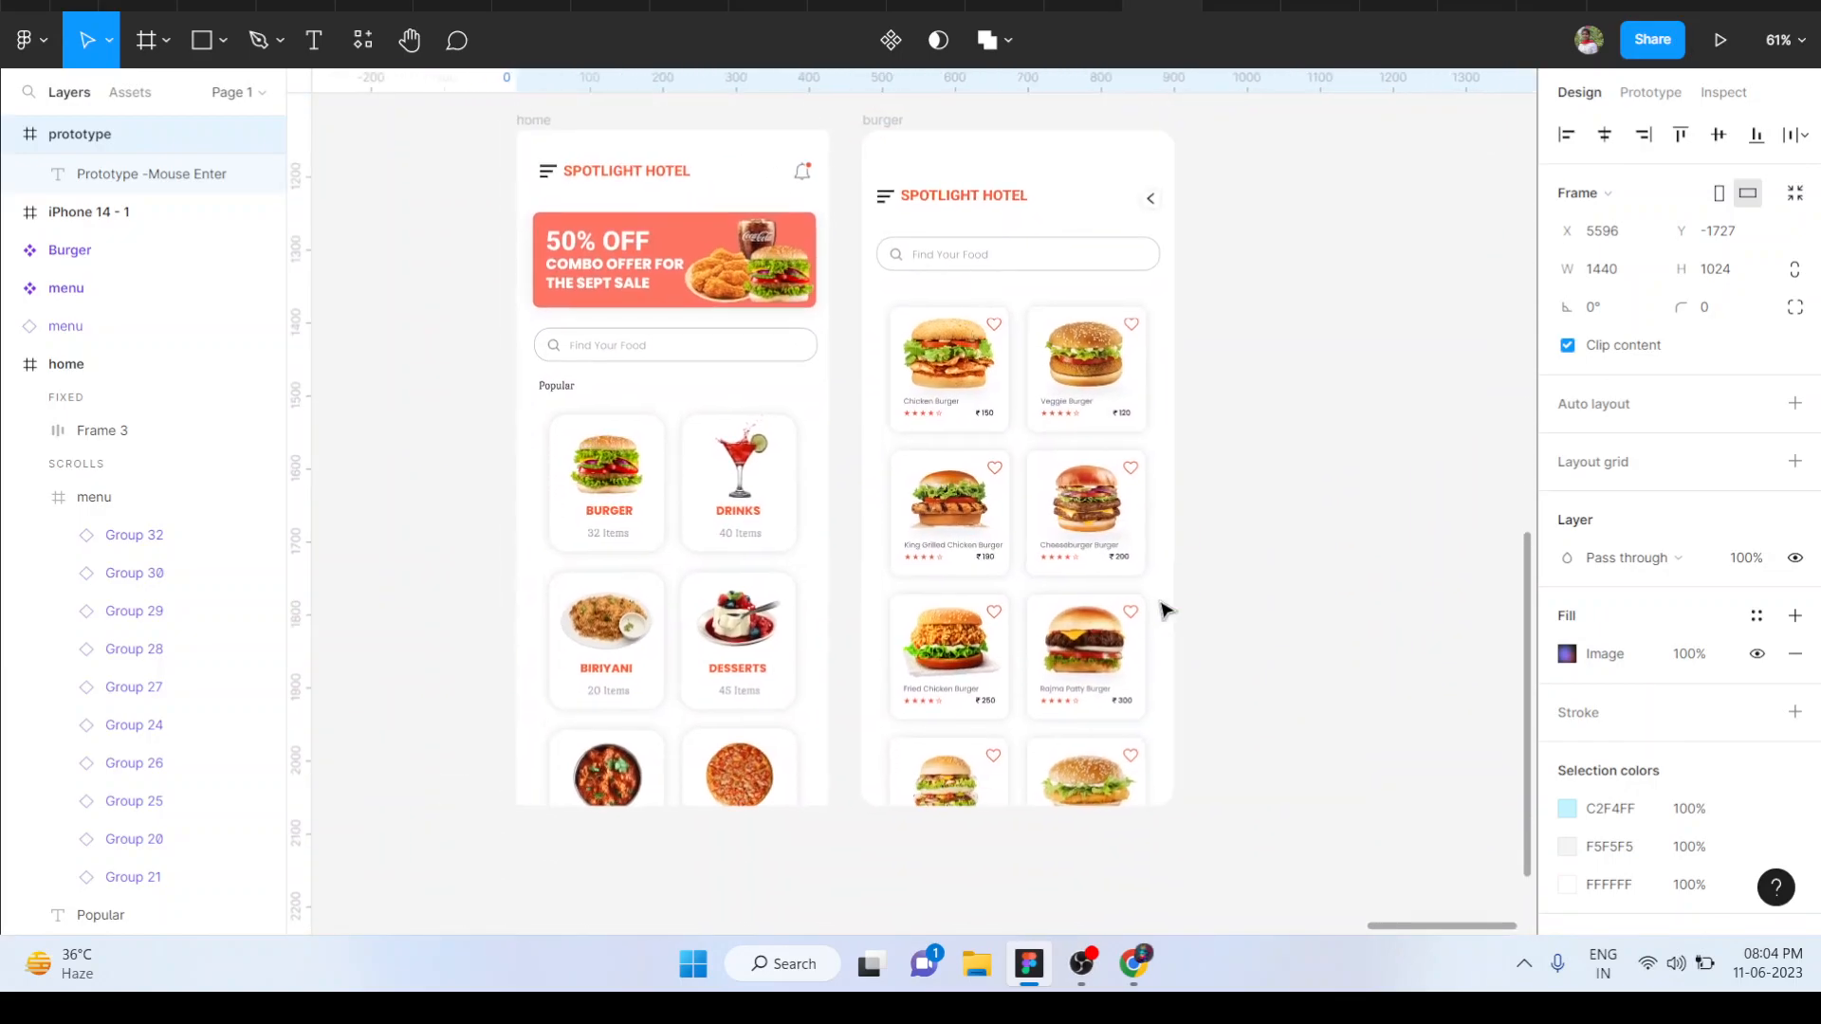
scroll(1166, 610, left, 1)
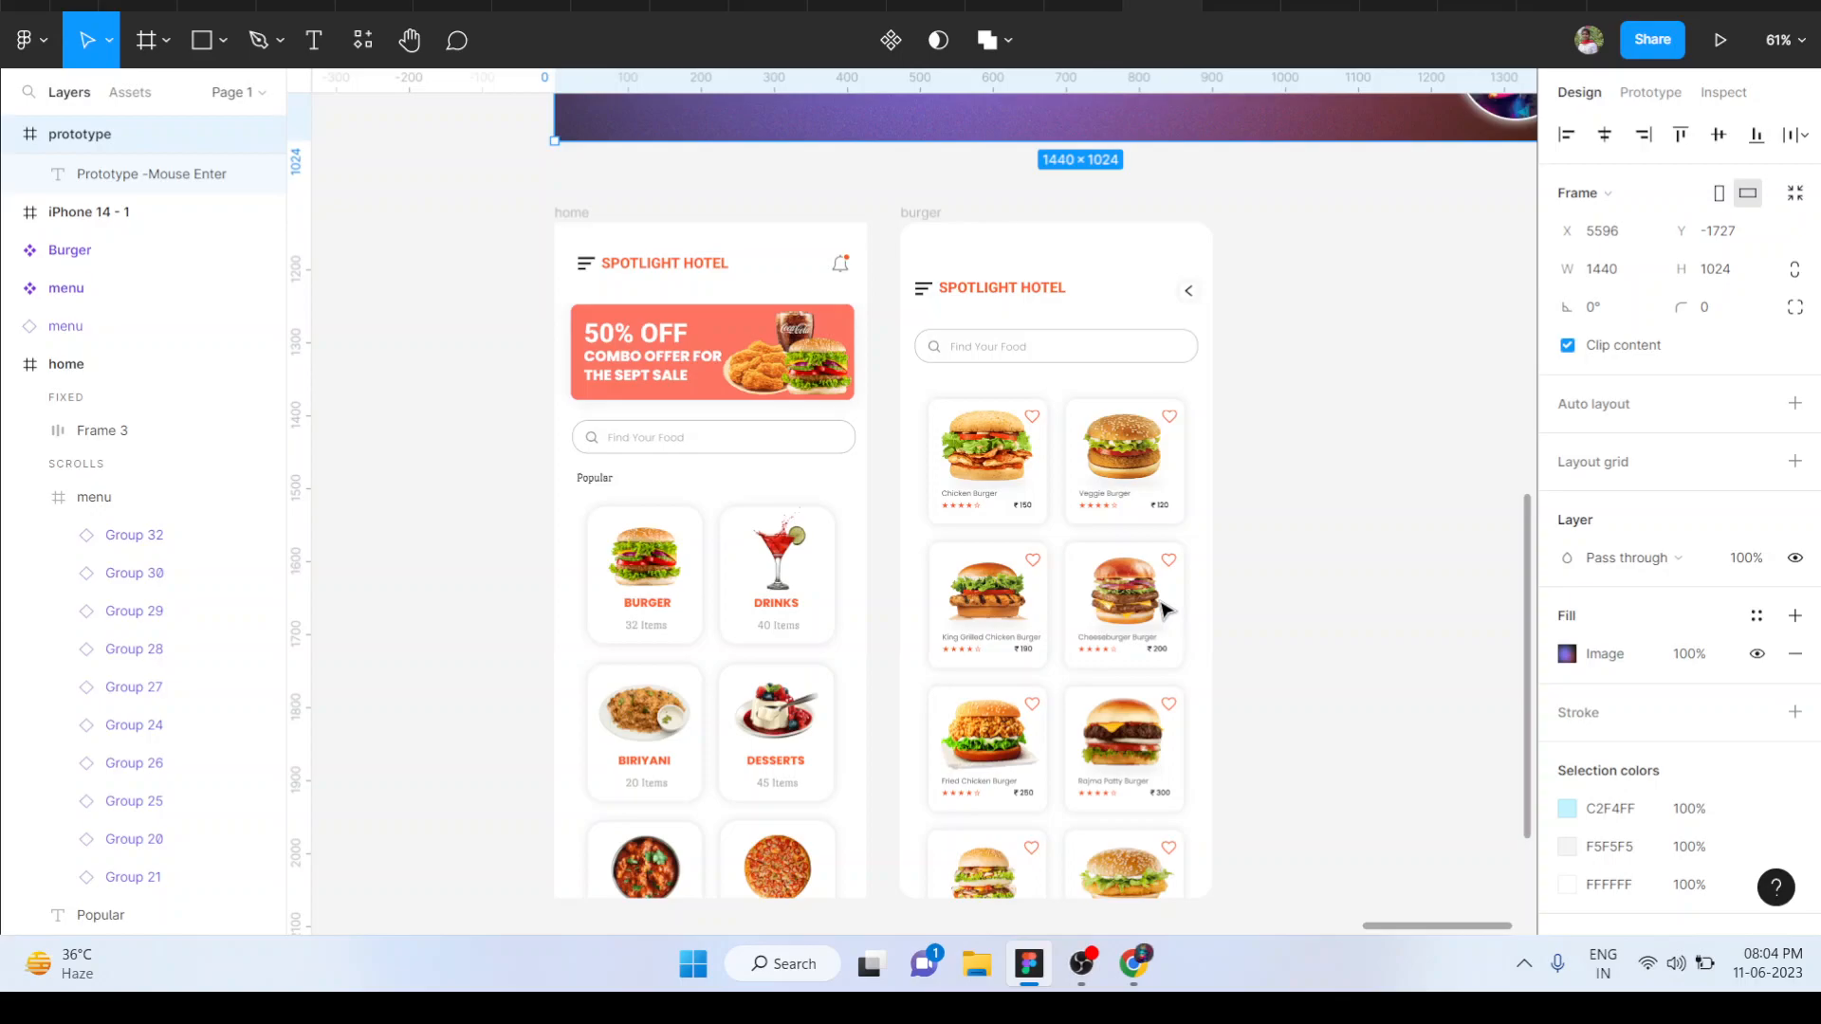
scroll(874, 745, up, 5)
scroll(873, 744, down, 2)
scroll(873, 744, down, 1)
scroll(874, 744, down, 3)
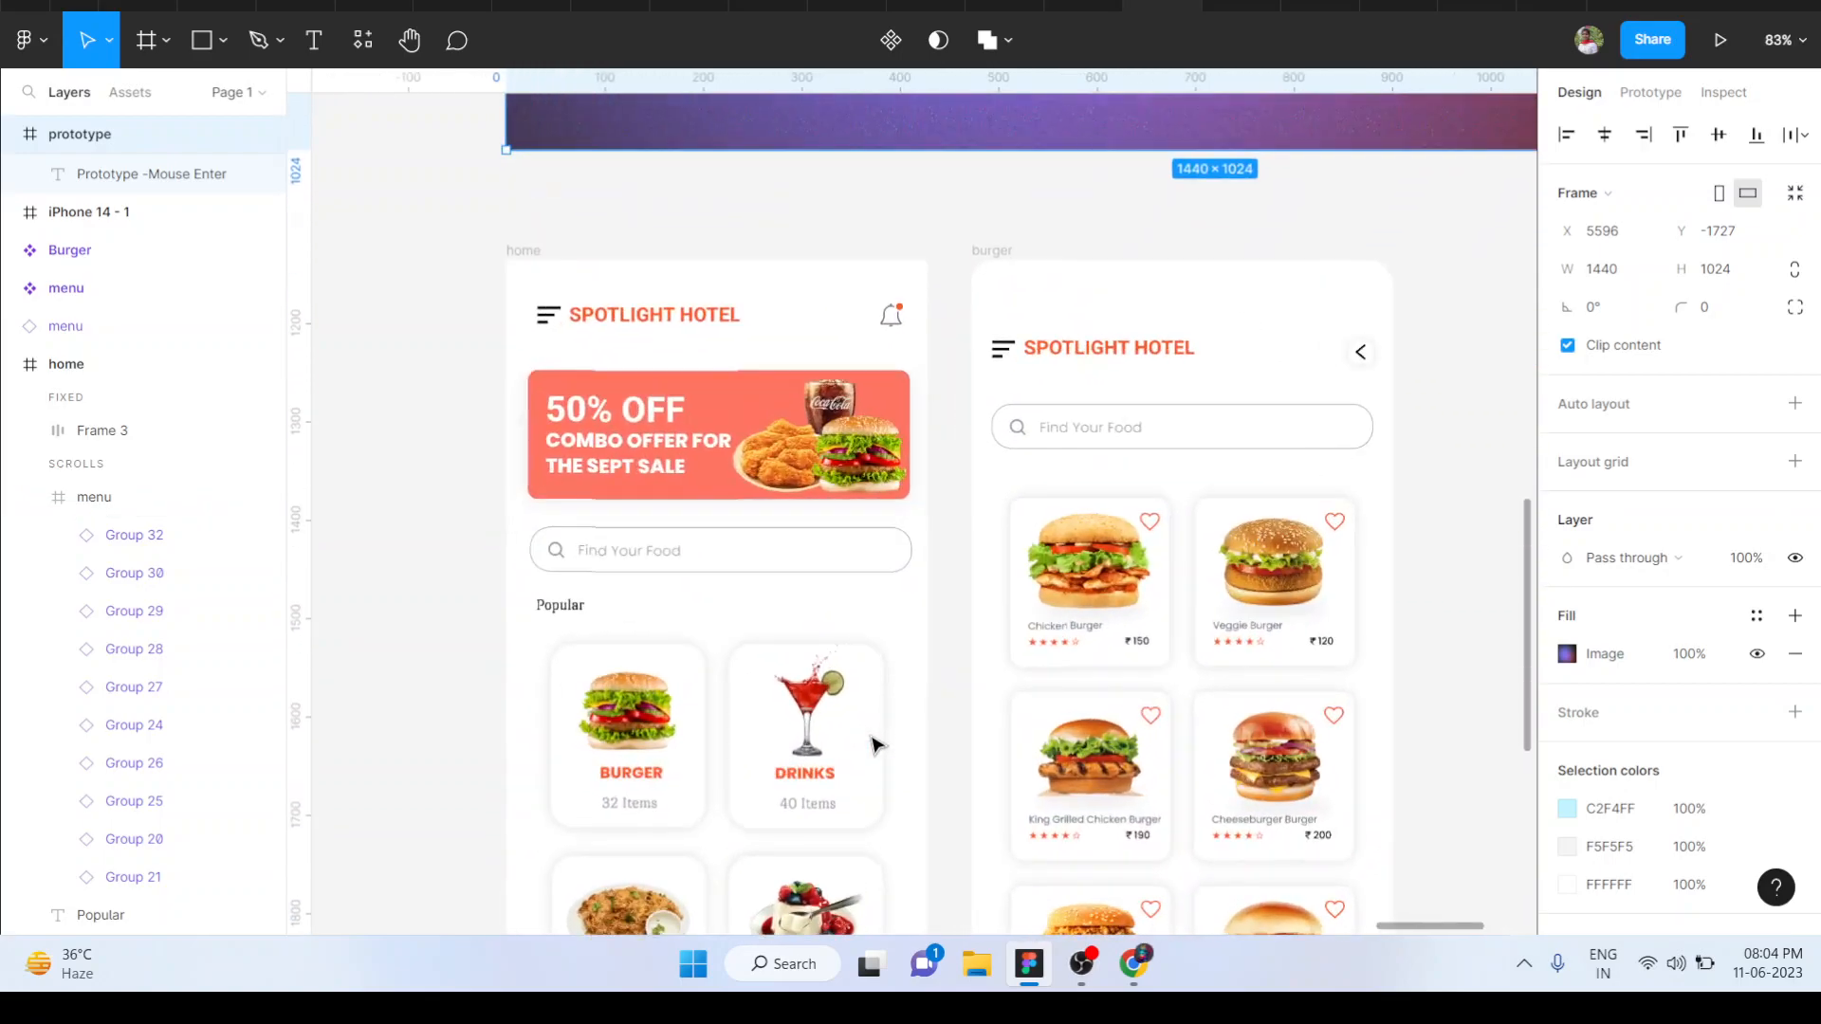
scroll(873, 745, up, 3)
click(486, 184)
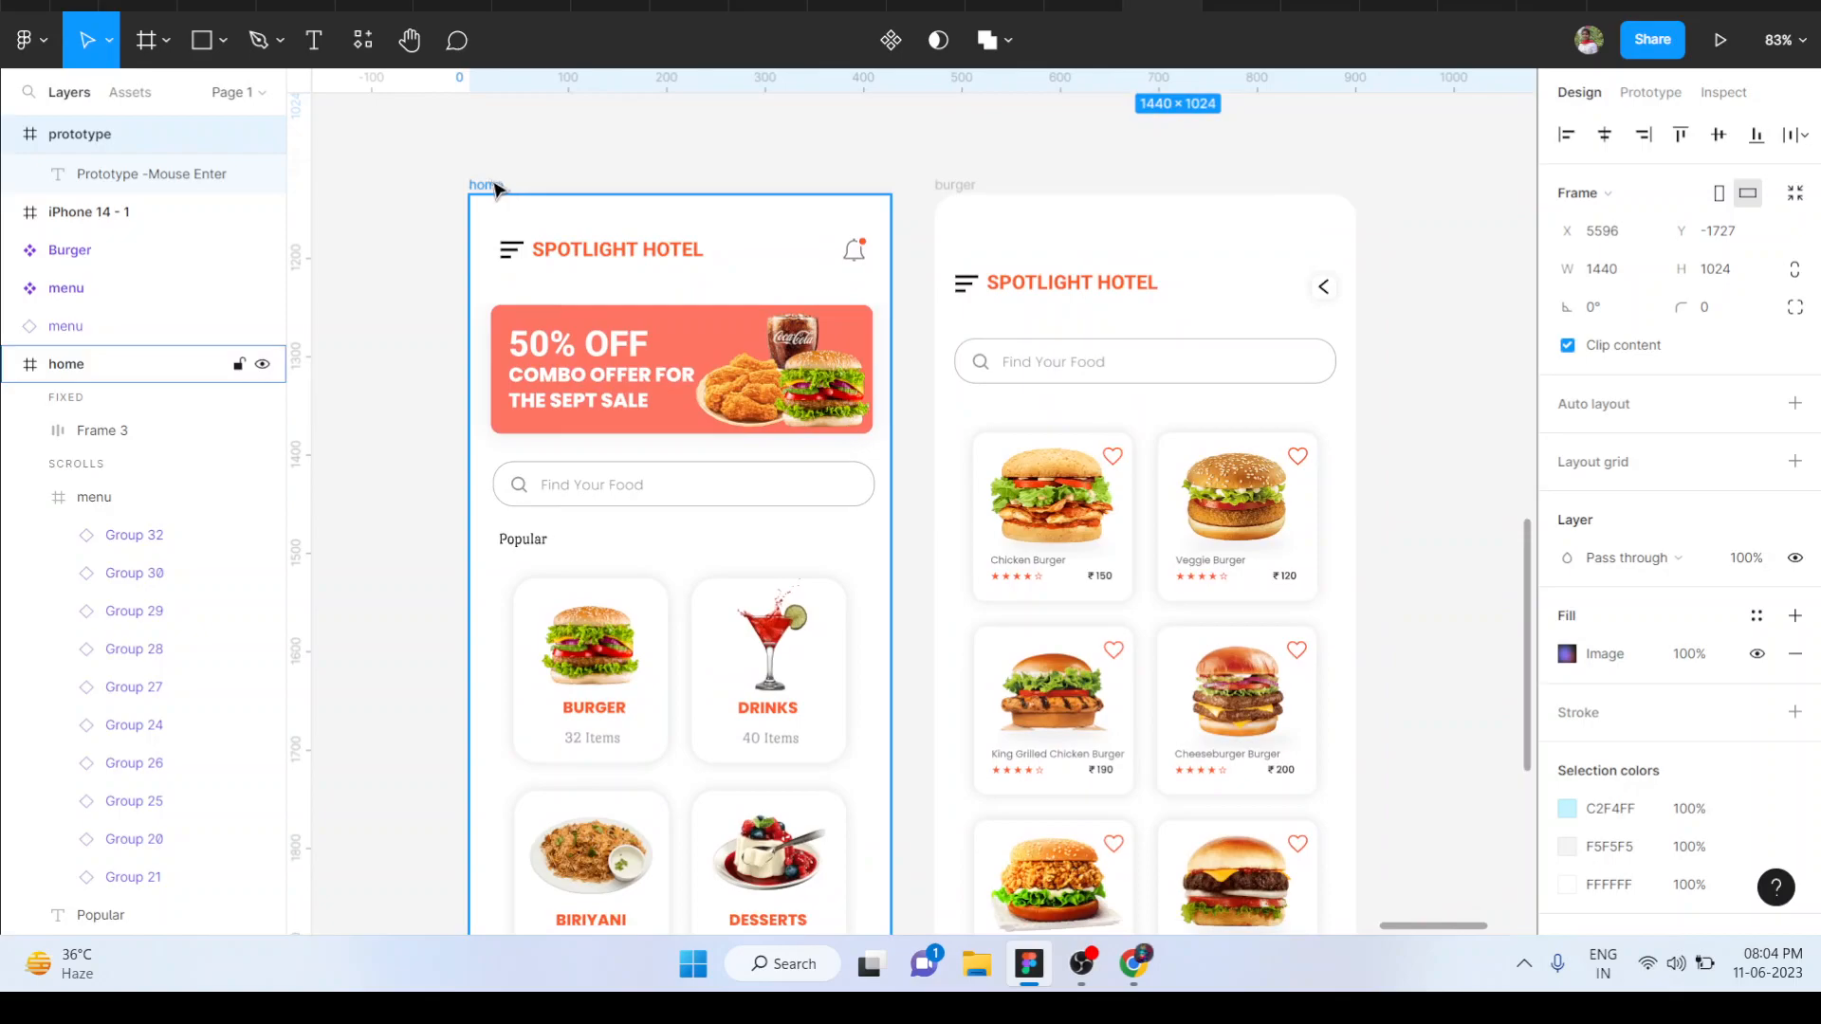
scroll(491, 187, down, 1)
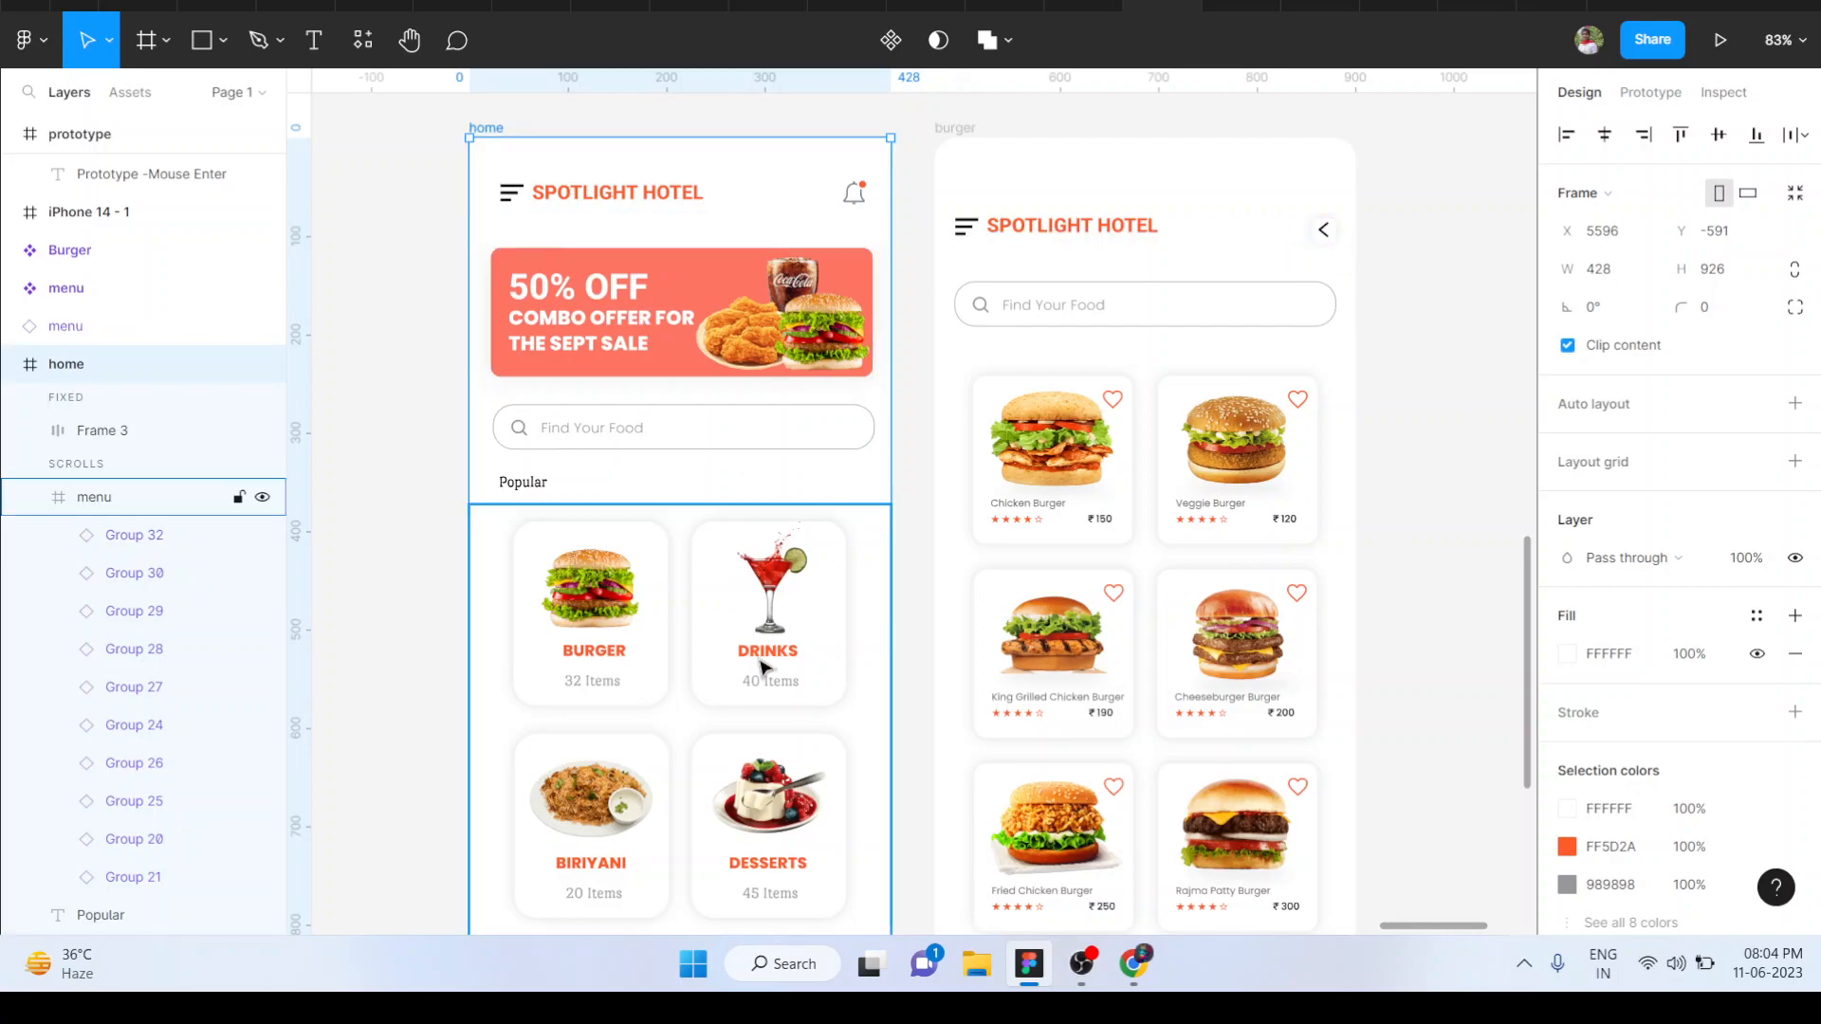
scroll(762, 677, down, 5)
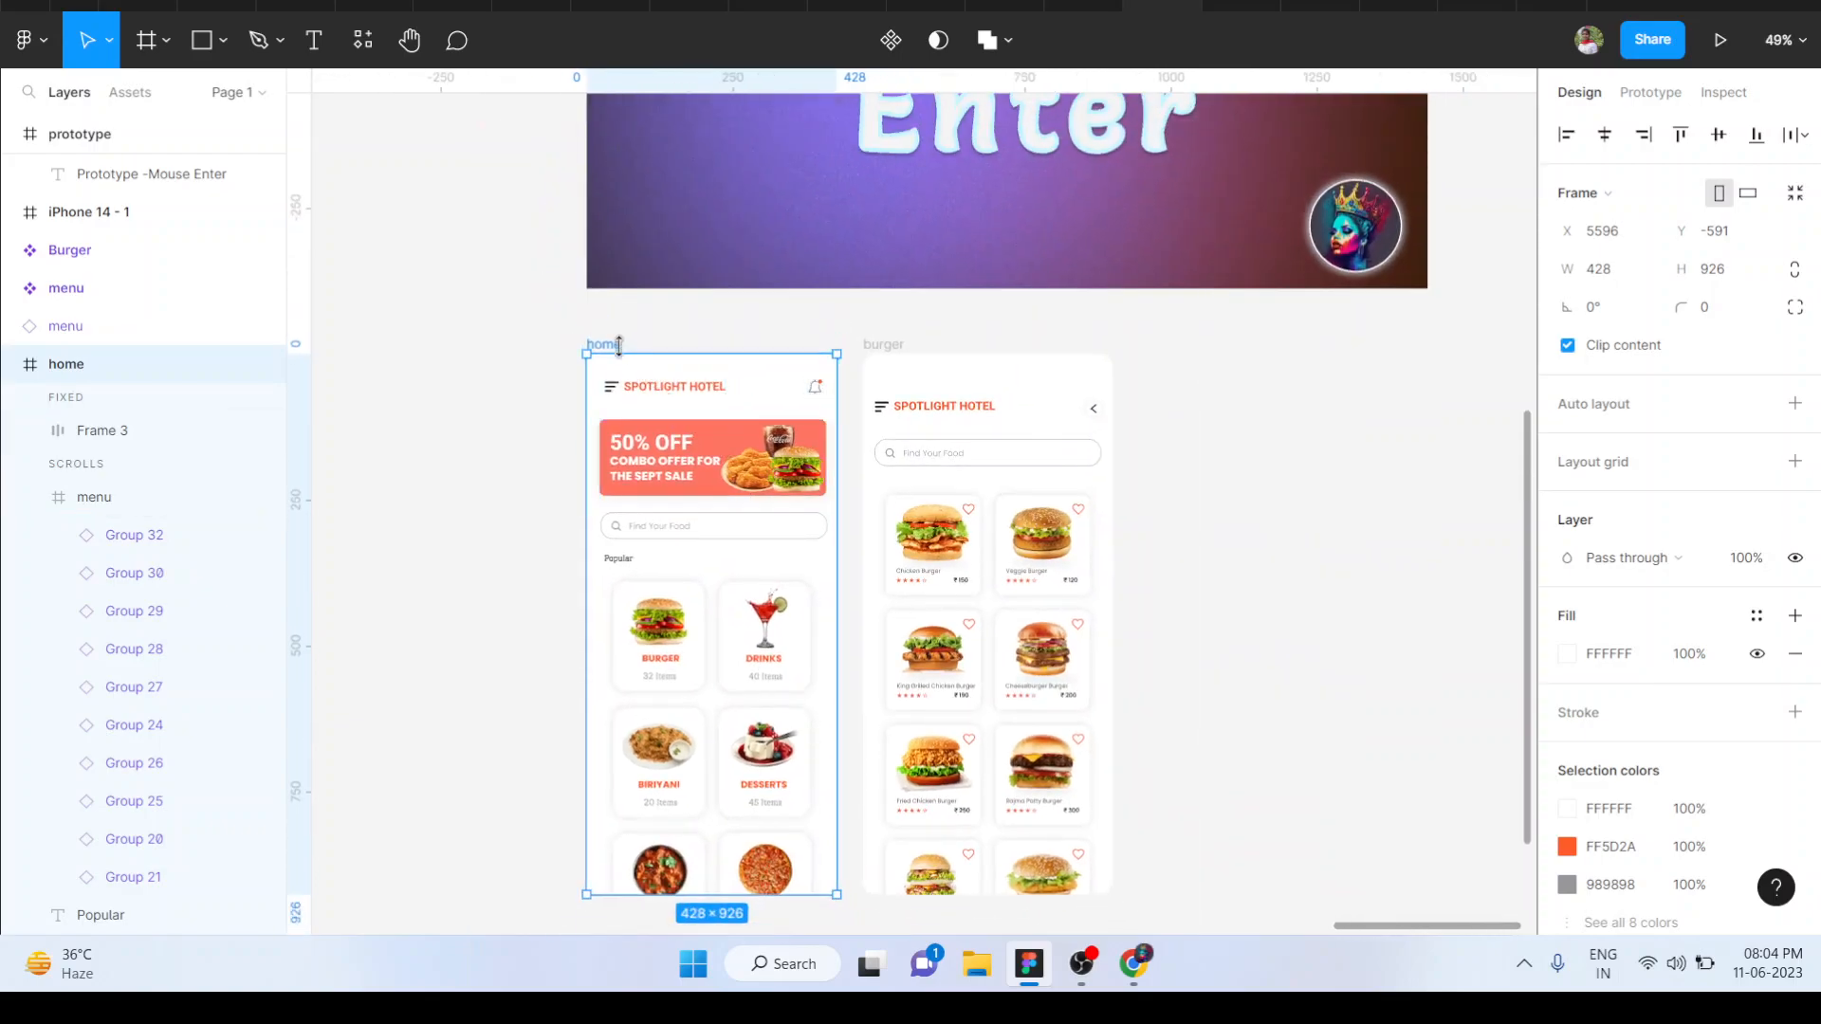
Set the animation easing of the home screen burger card's mouse-enter interaction to Linear
click(667, 626)
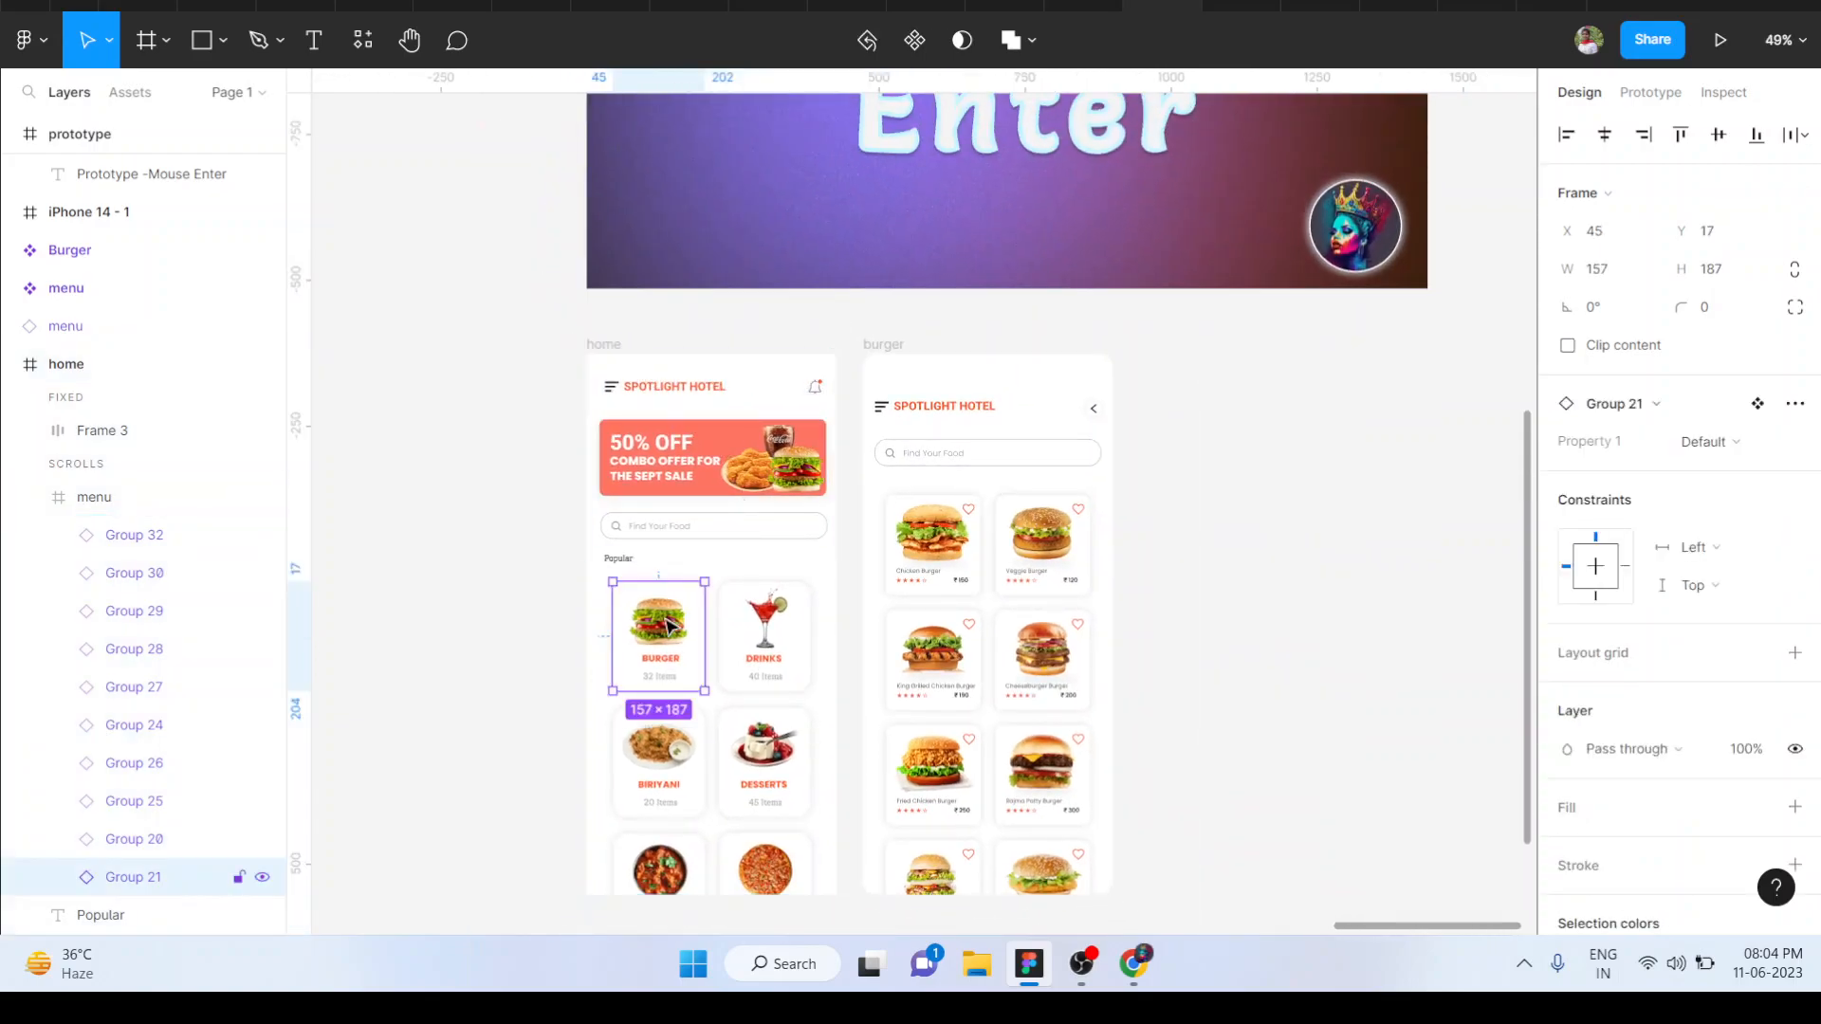
click(1650, 95)
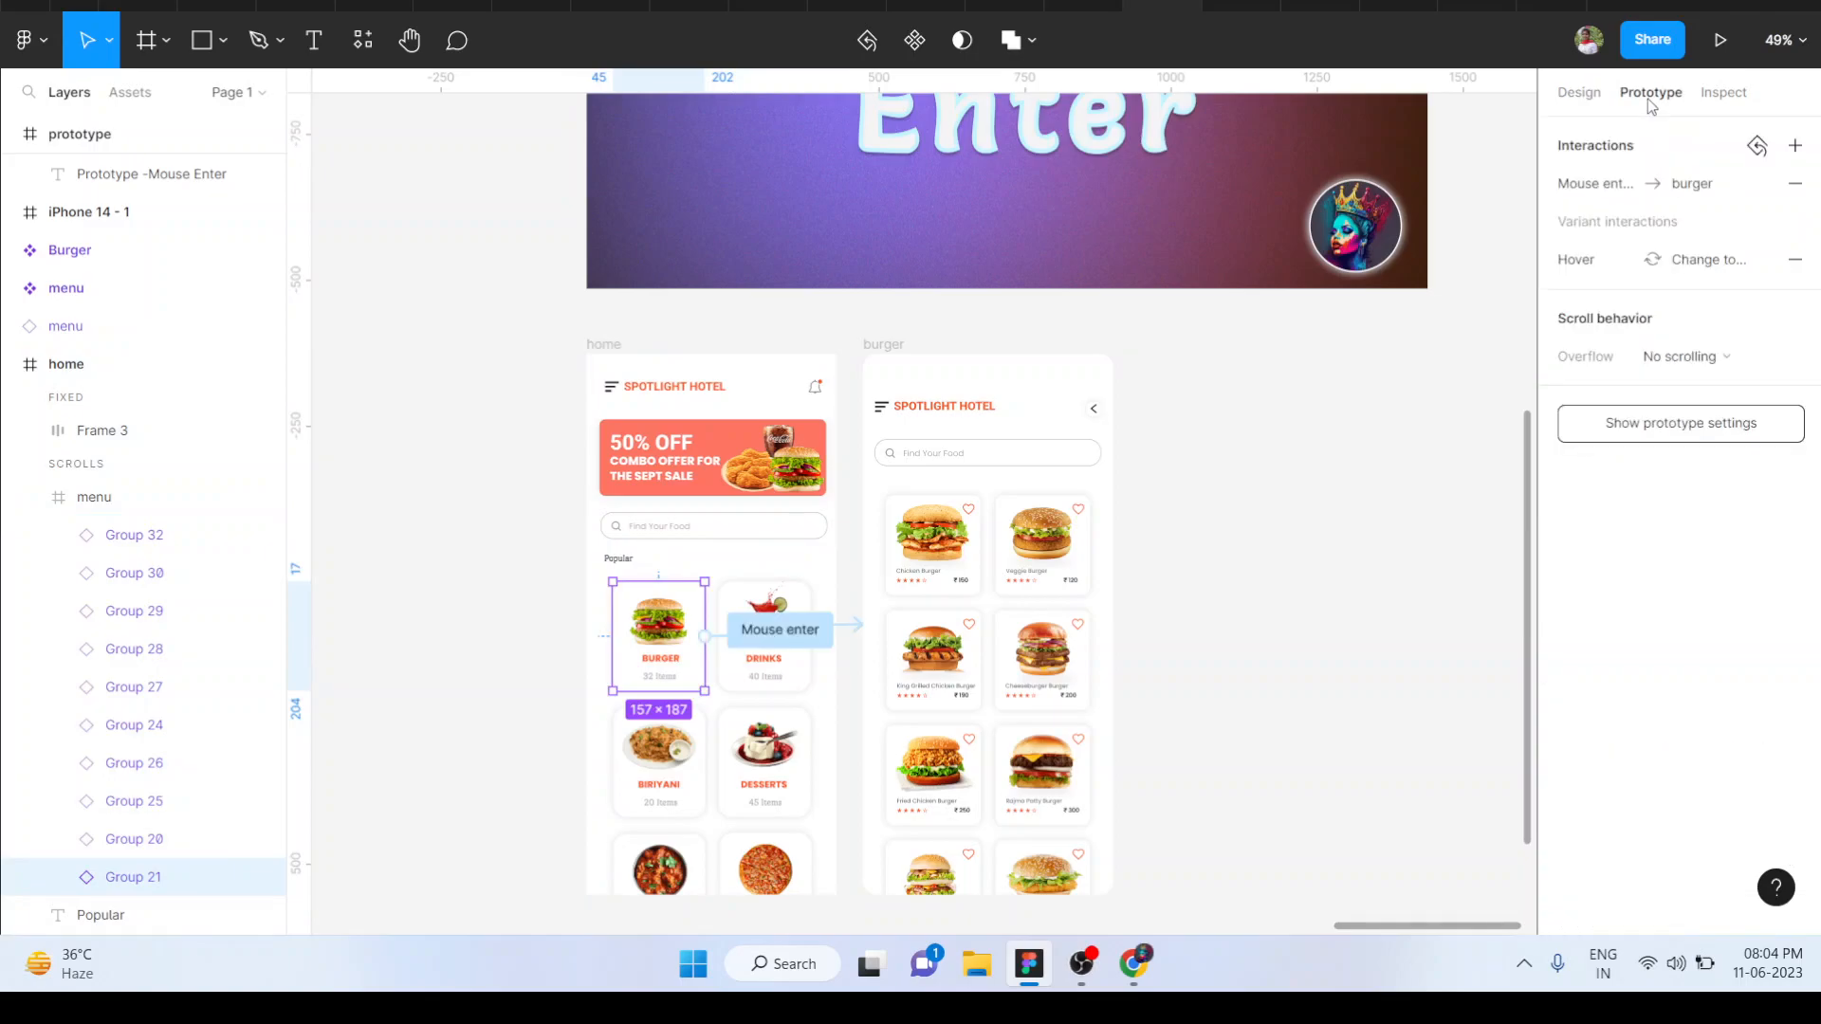
click(1566, 185)
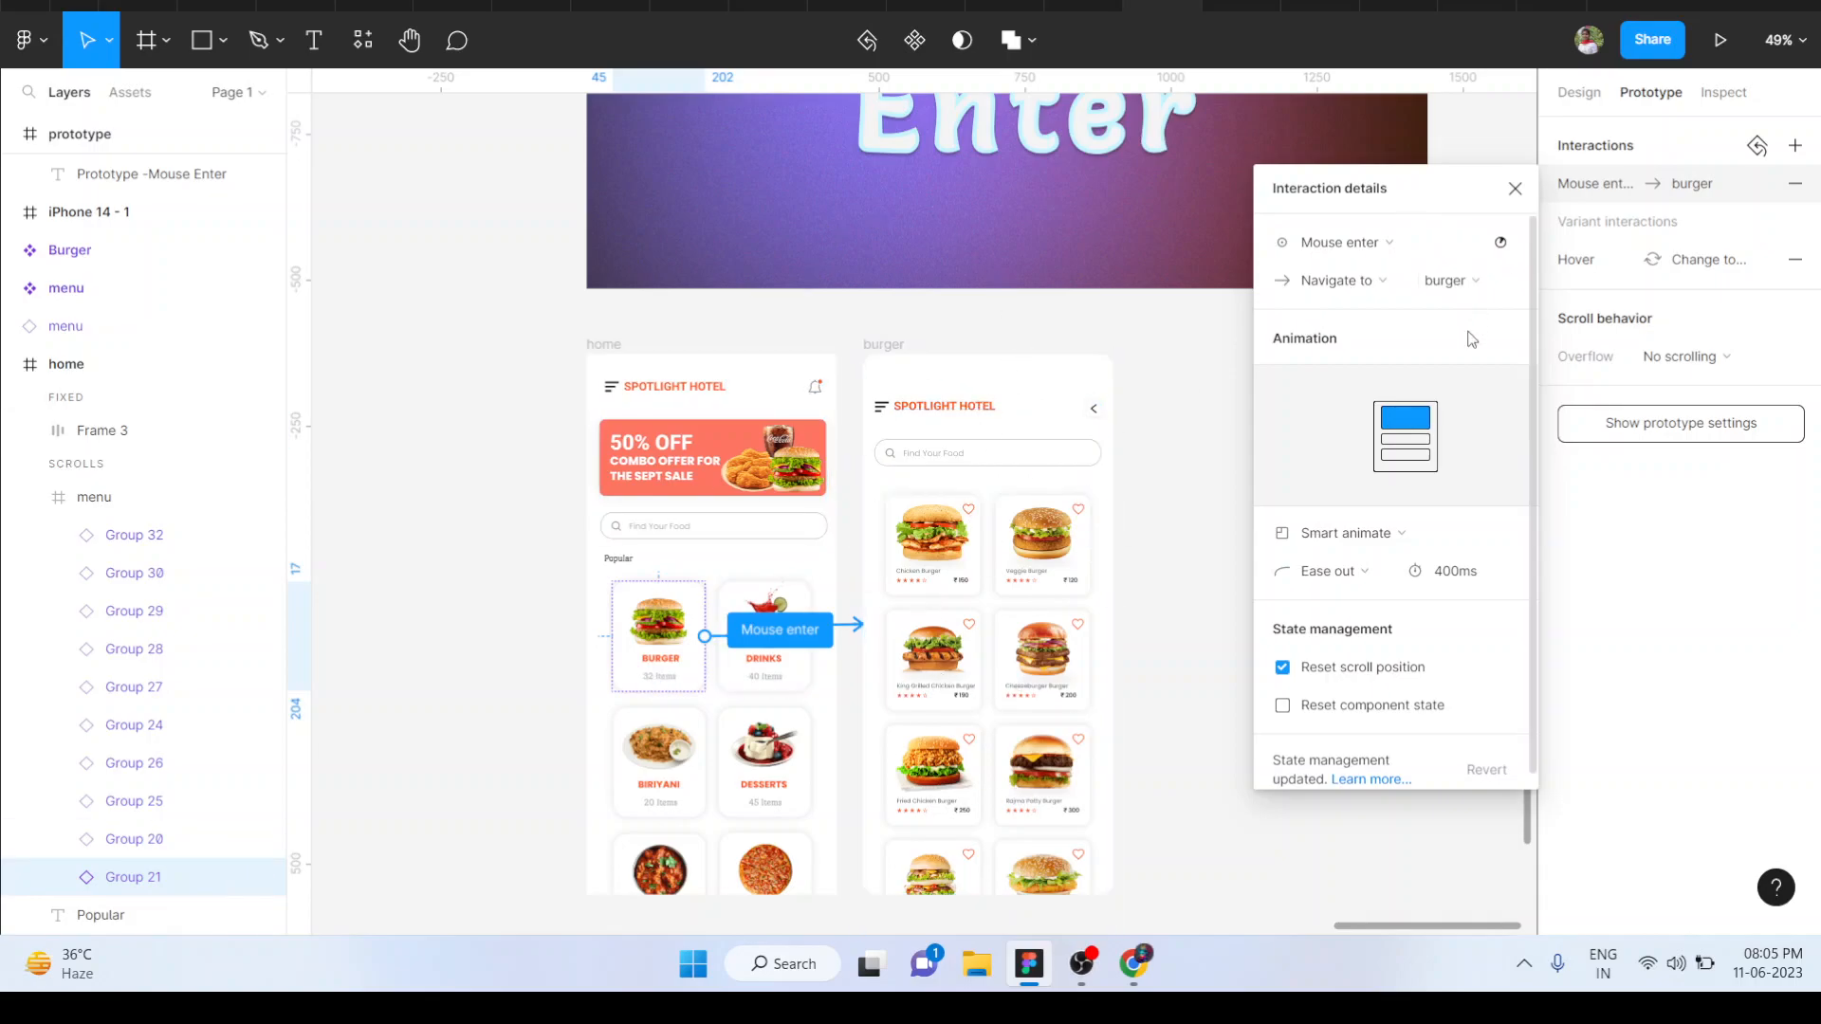
scroll(1462, 343, down, 1)
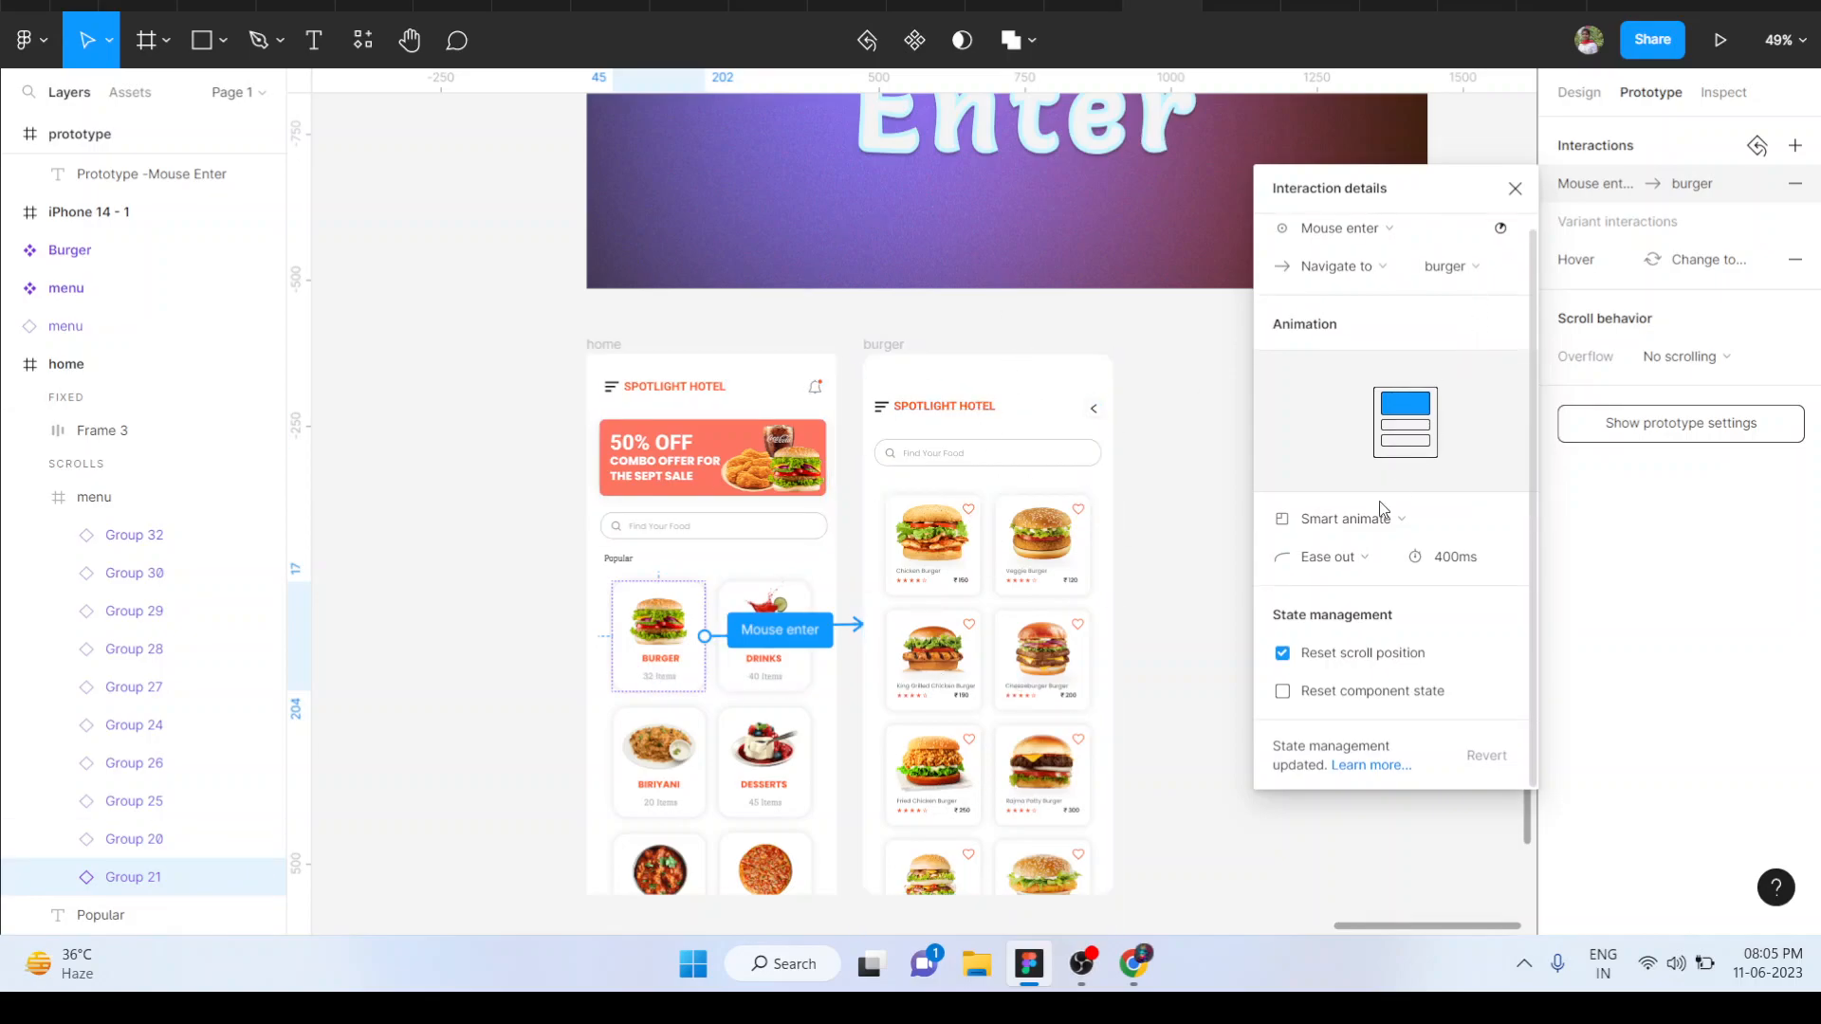
click(1369, 556)
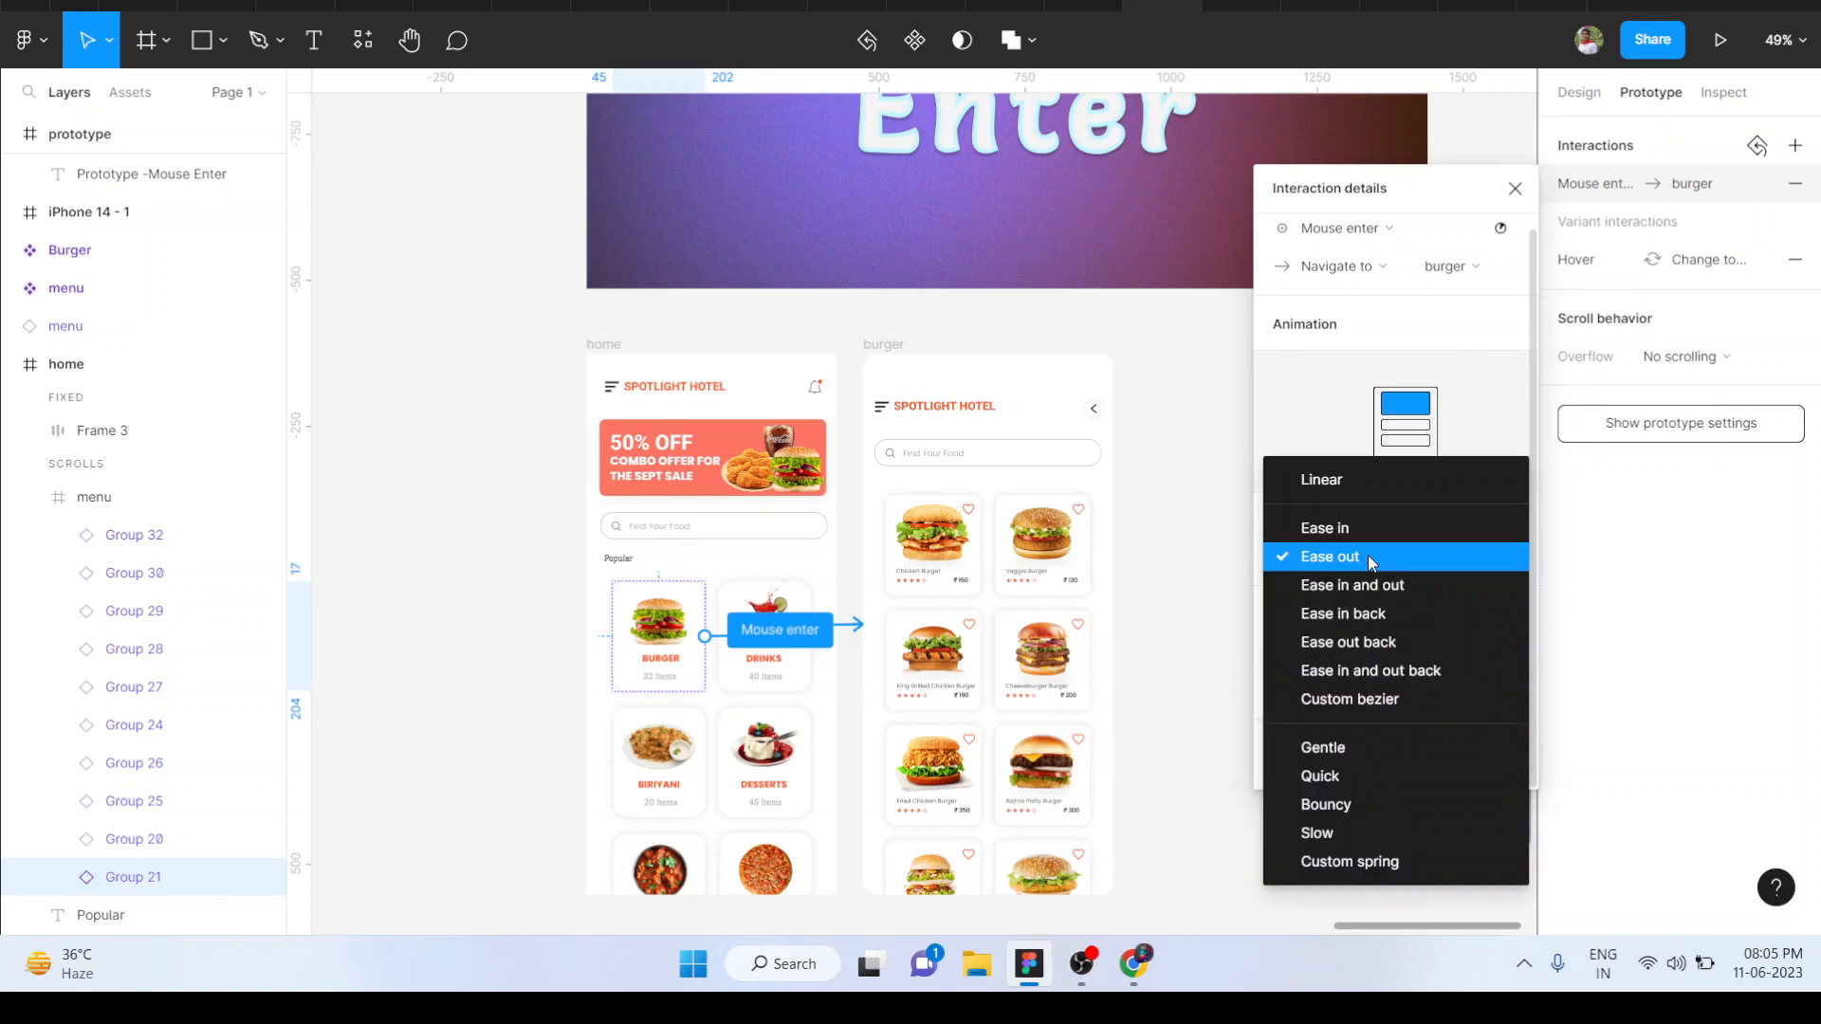
click(1333, 480)
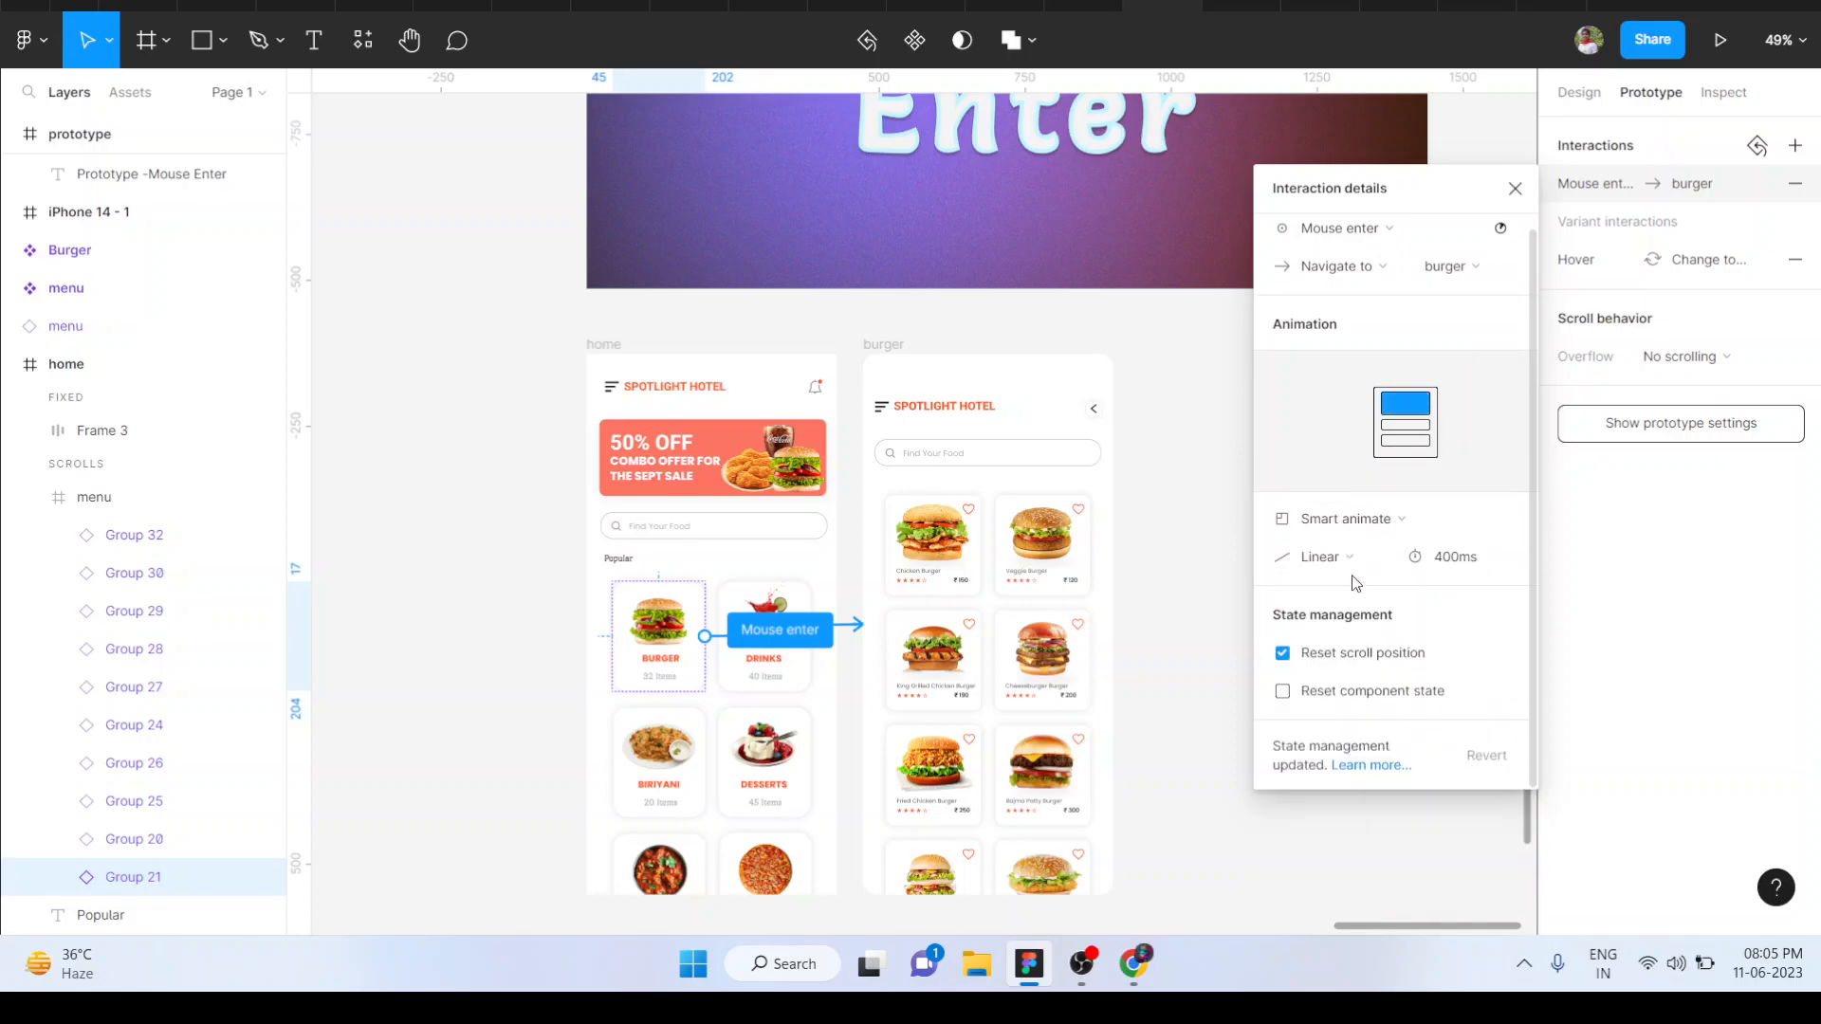
click(1376, 560)
click(1354, 522)
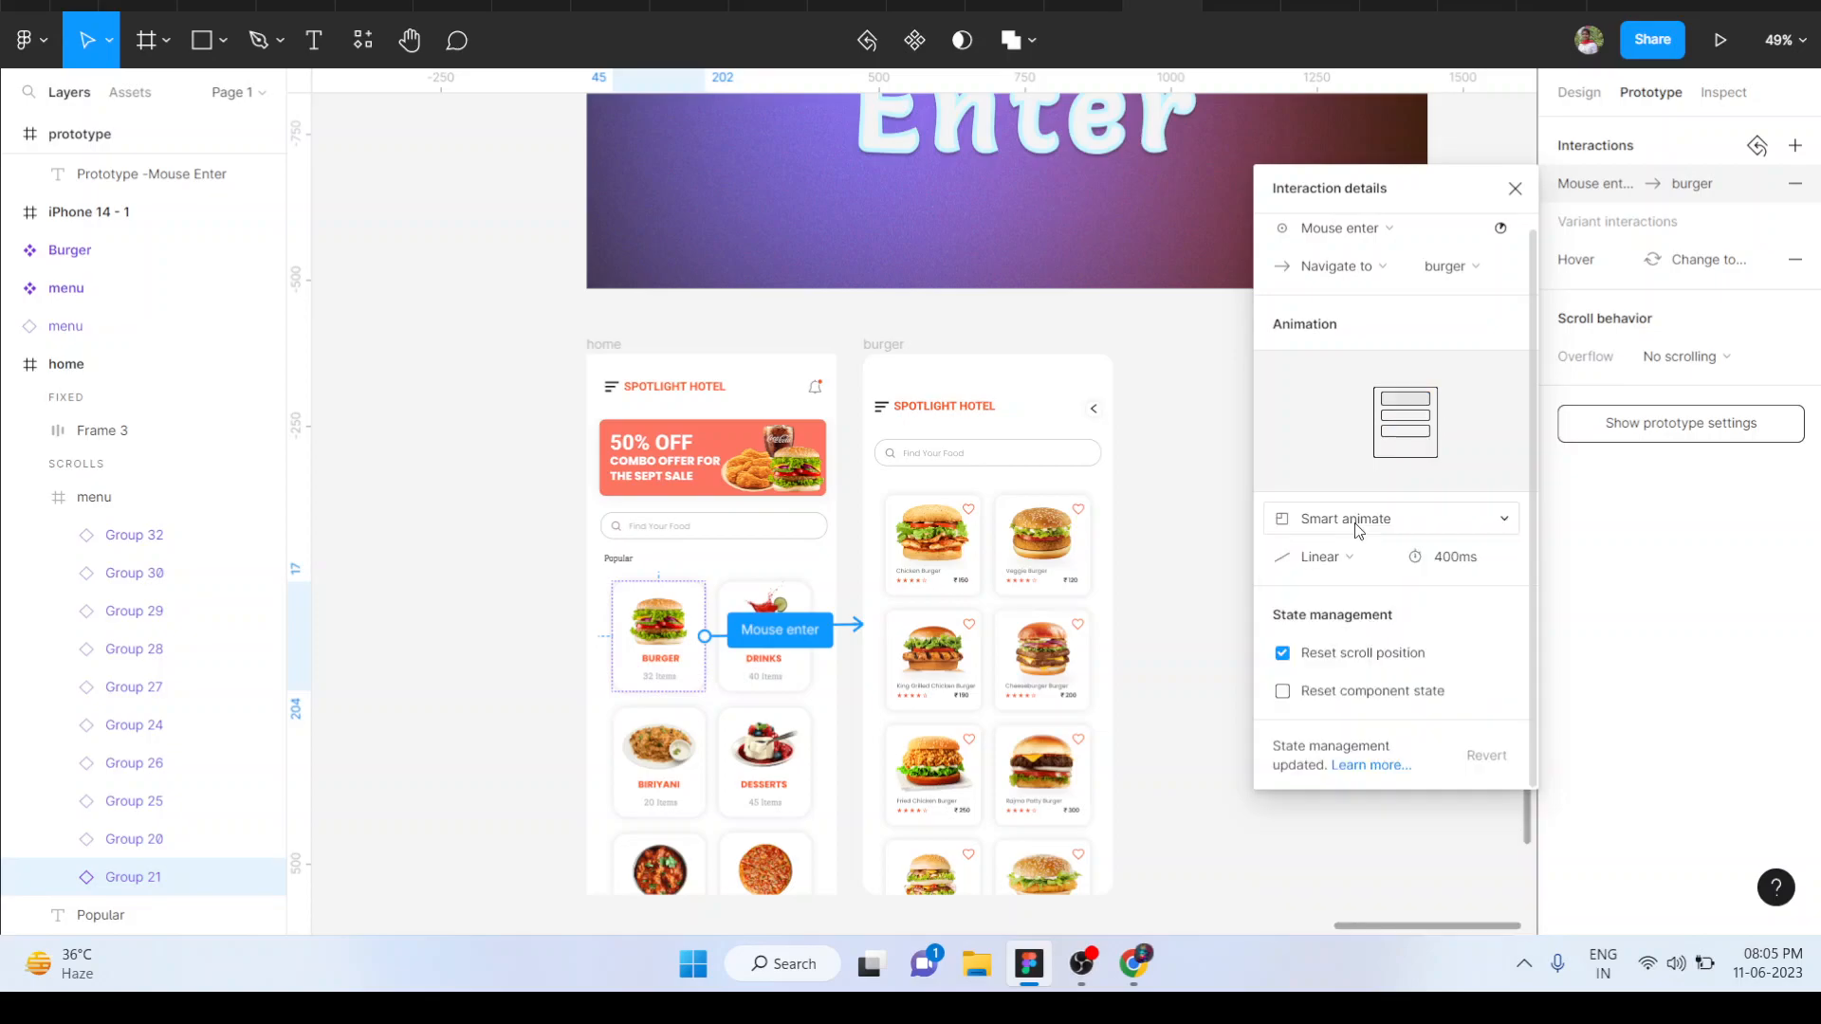
click(1515, 190)
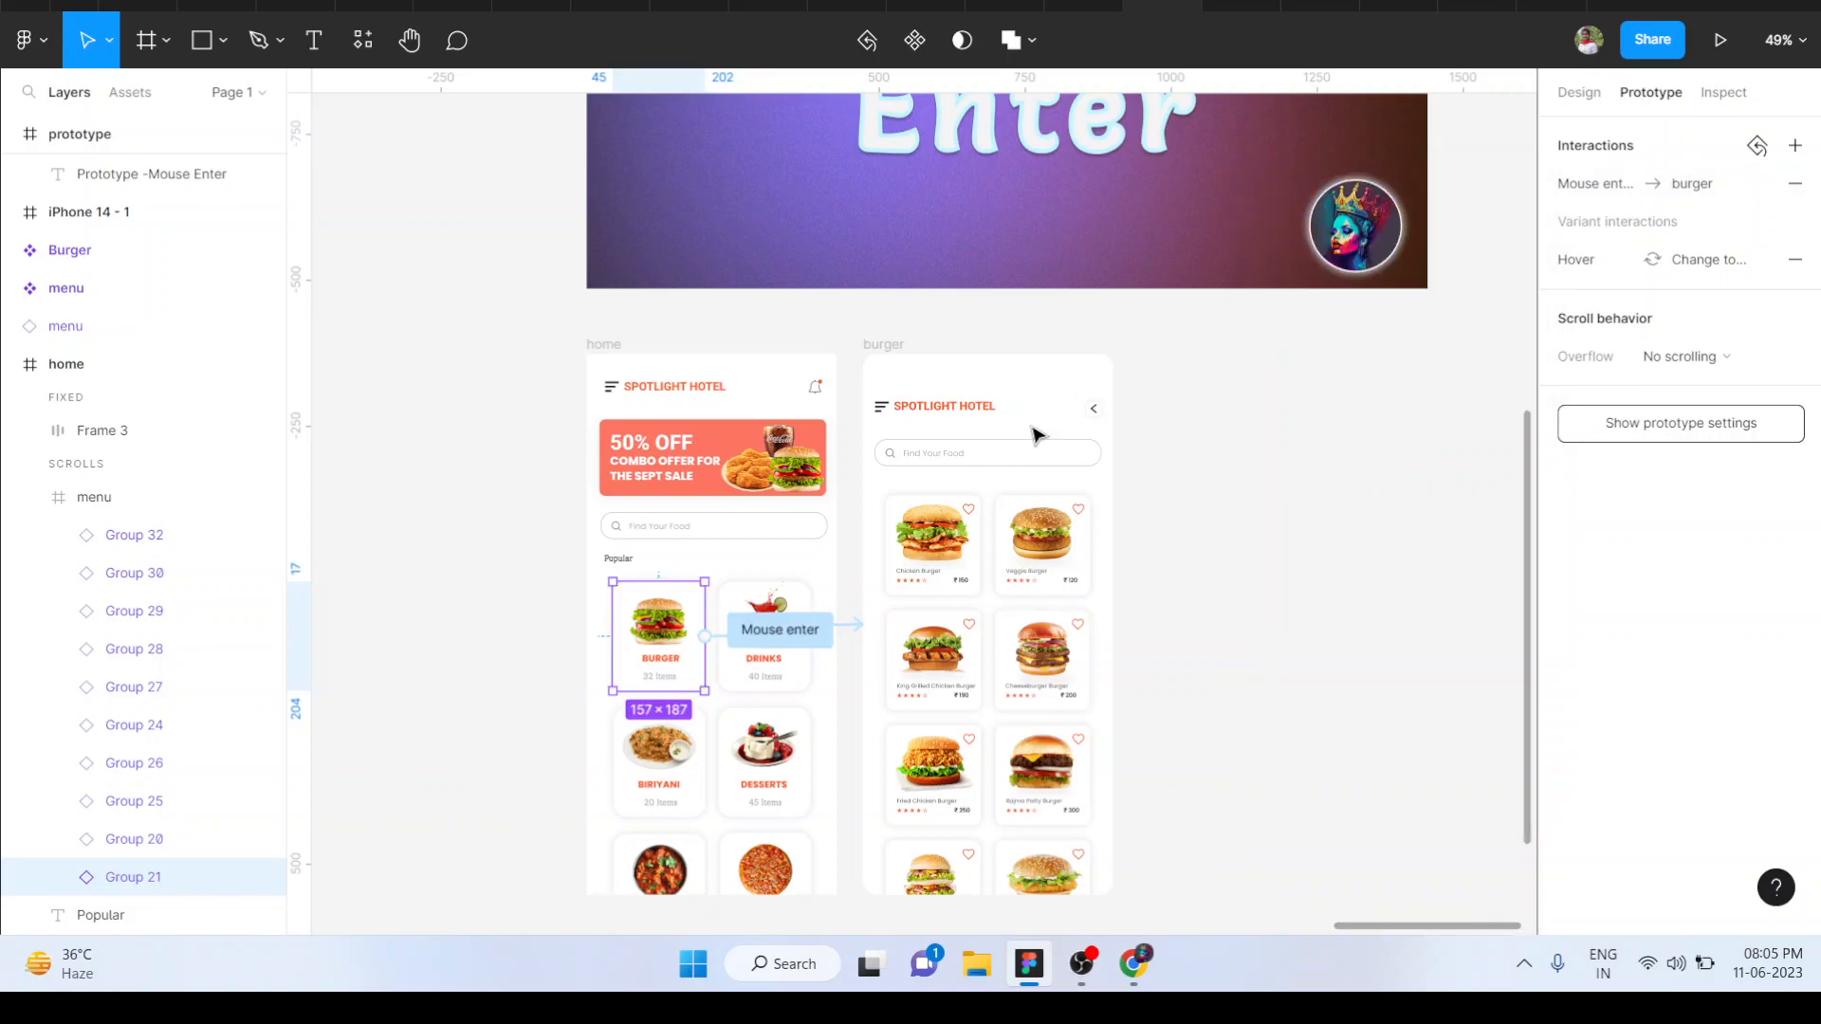
Review the interaction details of the back arrow on the burger frame
click(1096, 422)
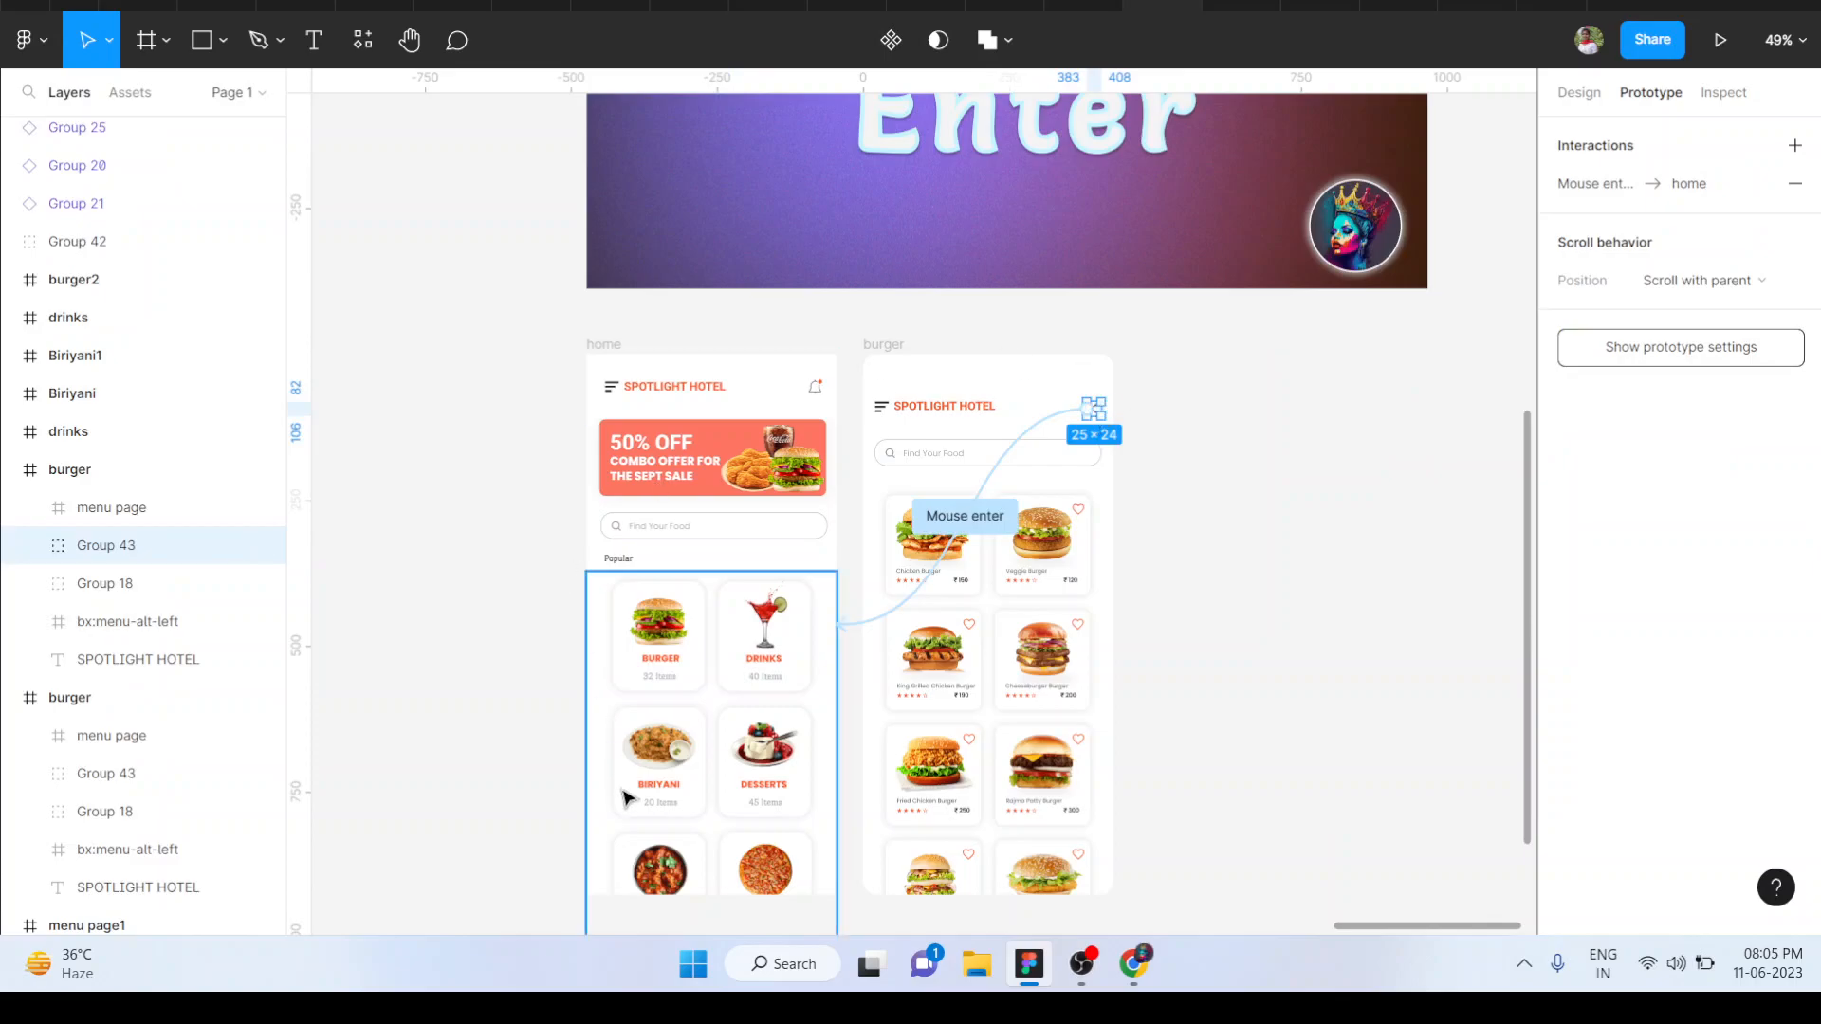
click(1602, 185)
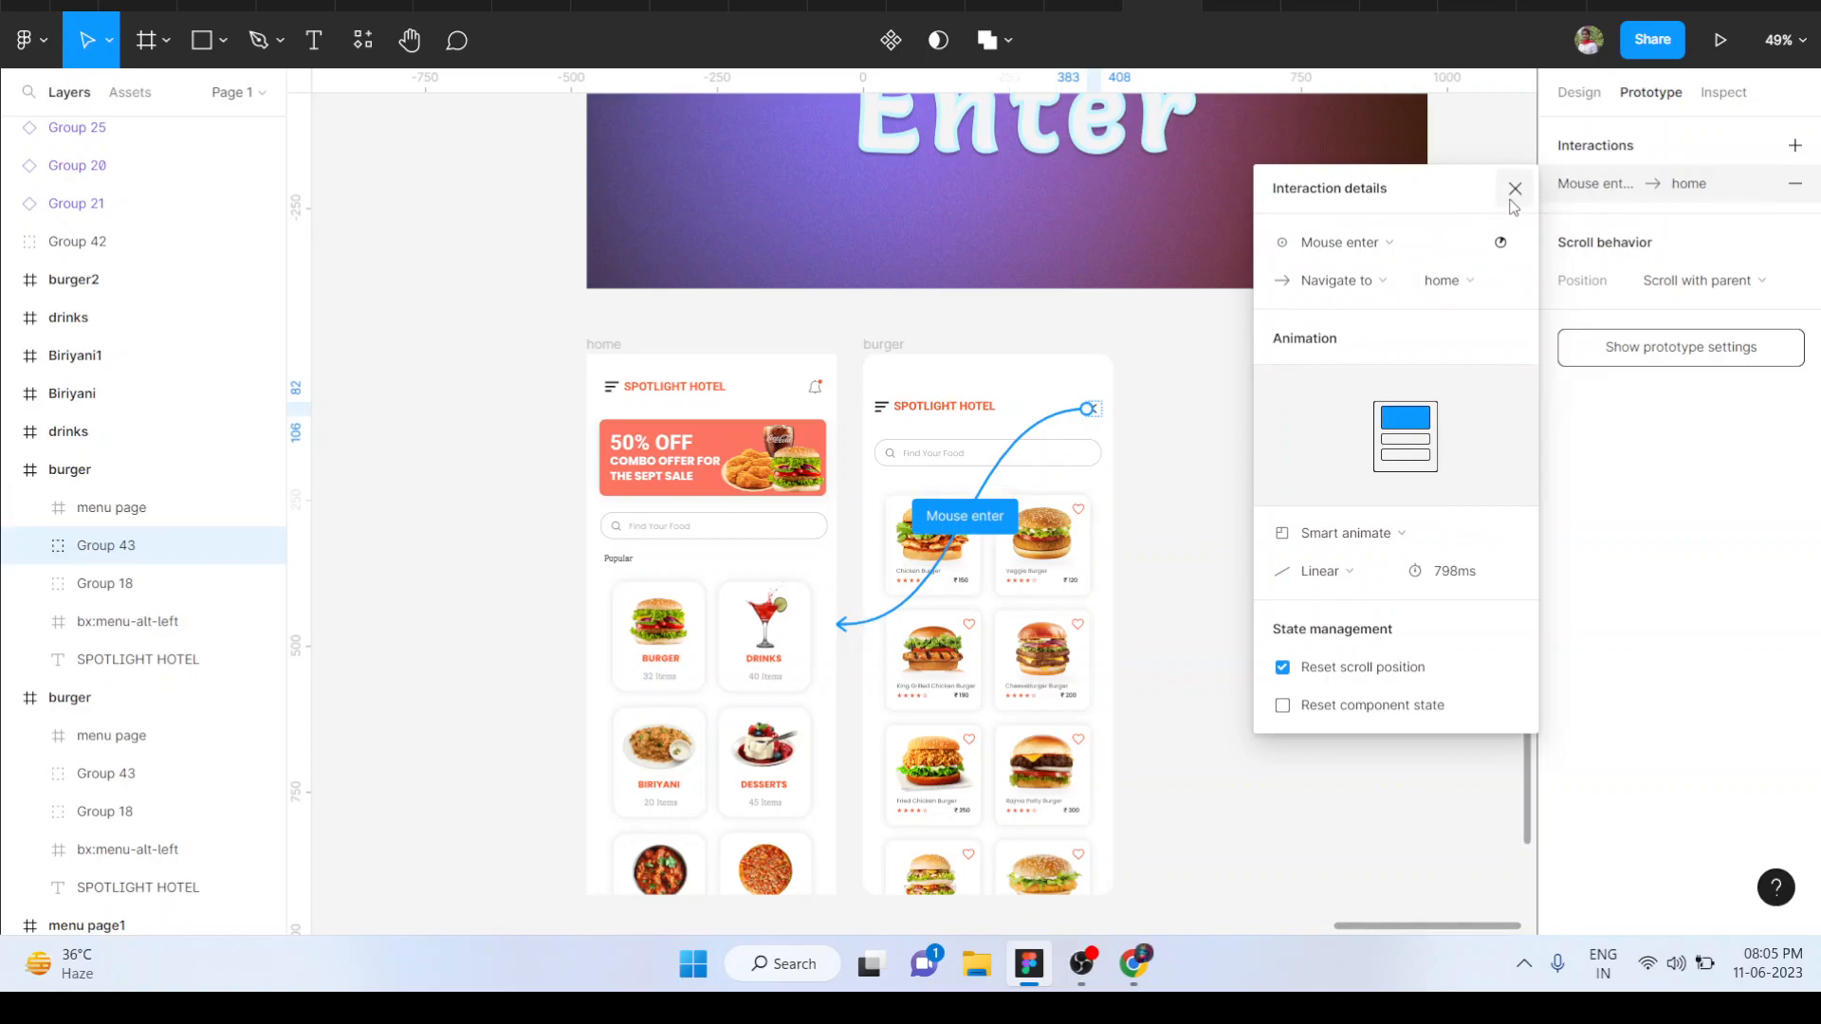
click(1514, 189)
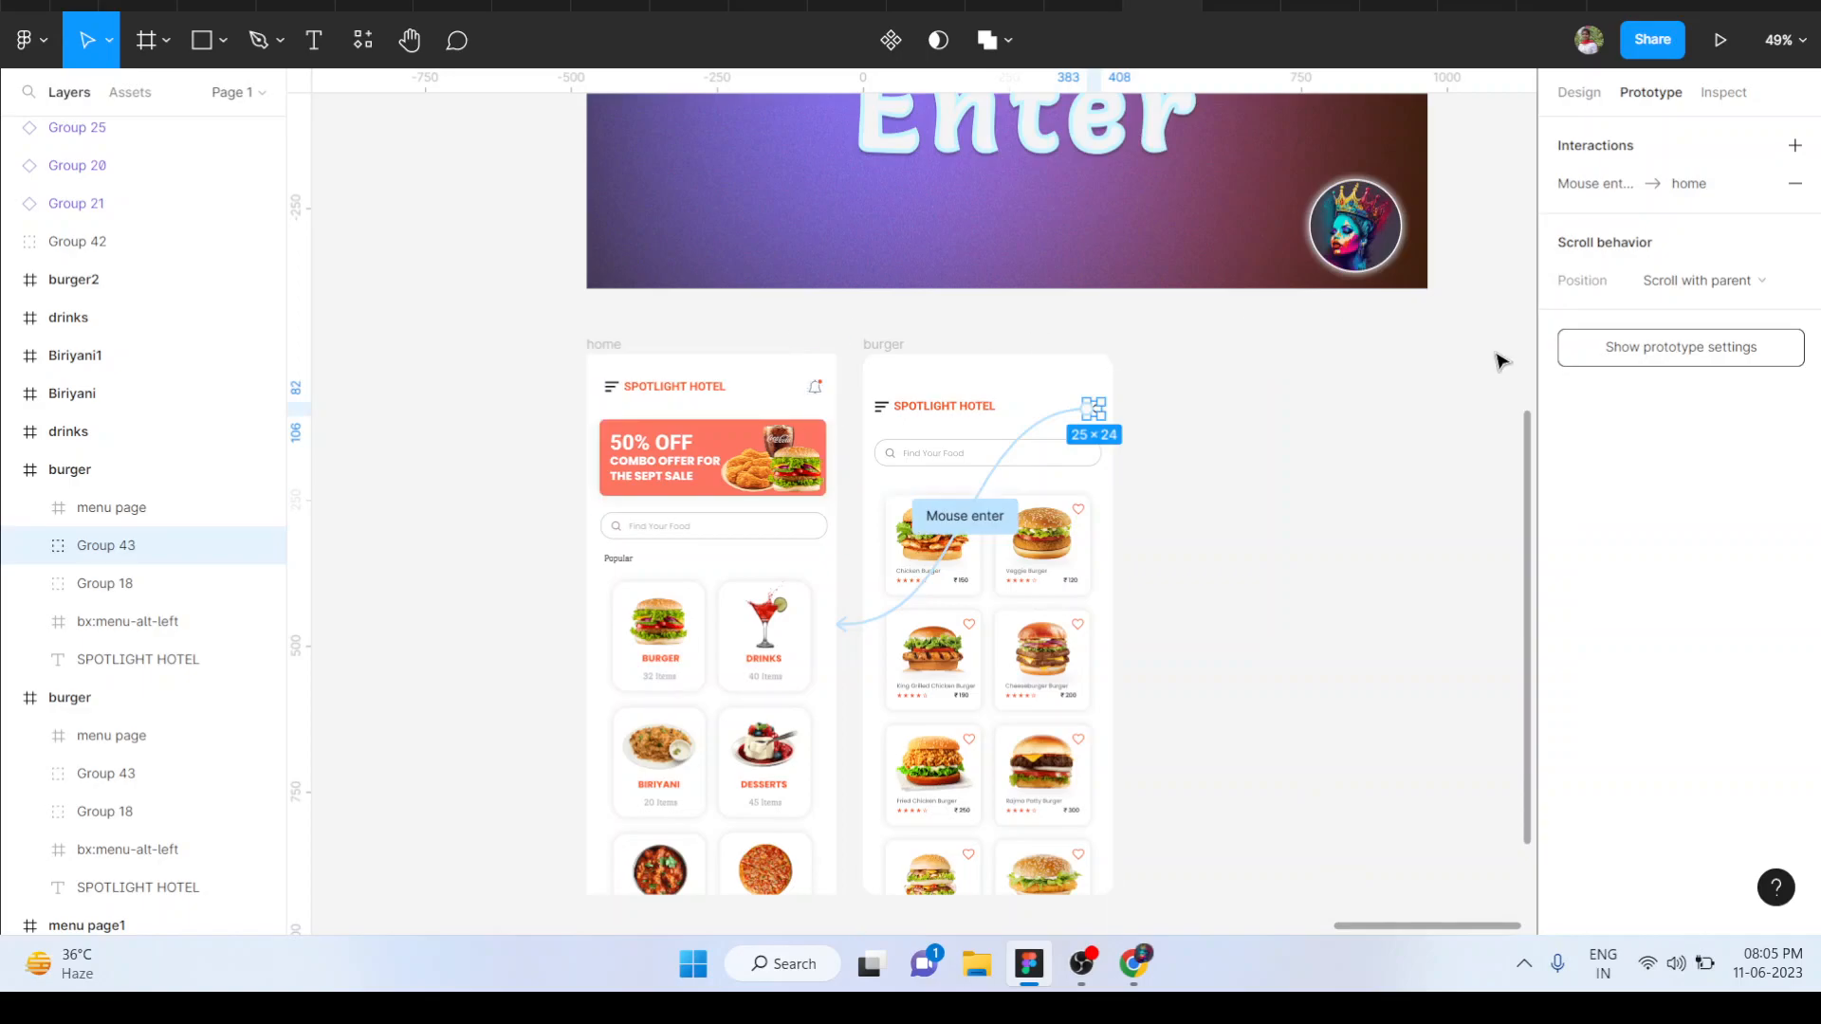
Select the home frame and present the prototype starting from it
click(1578, 99)
click(604, 345)
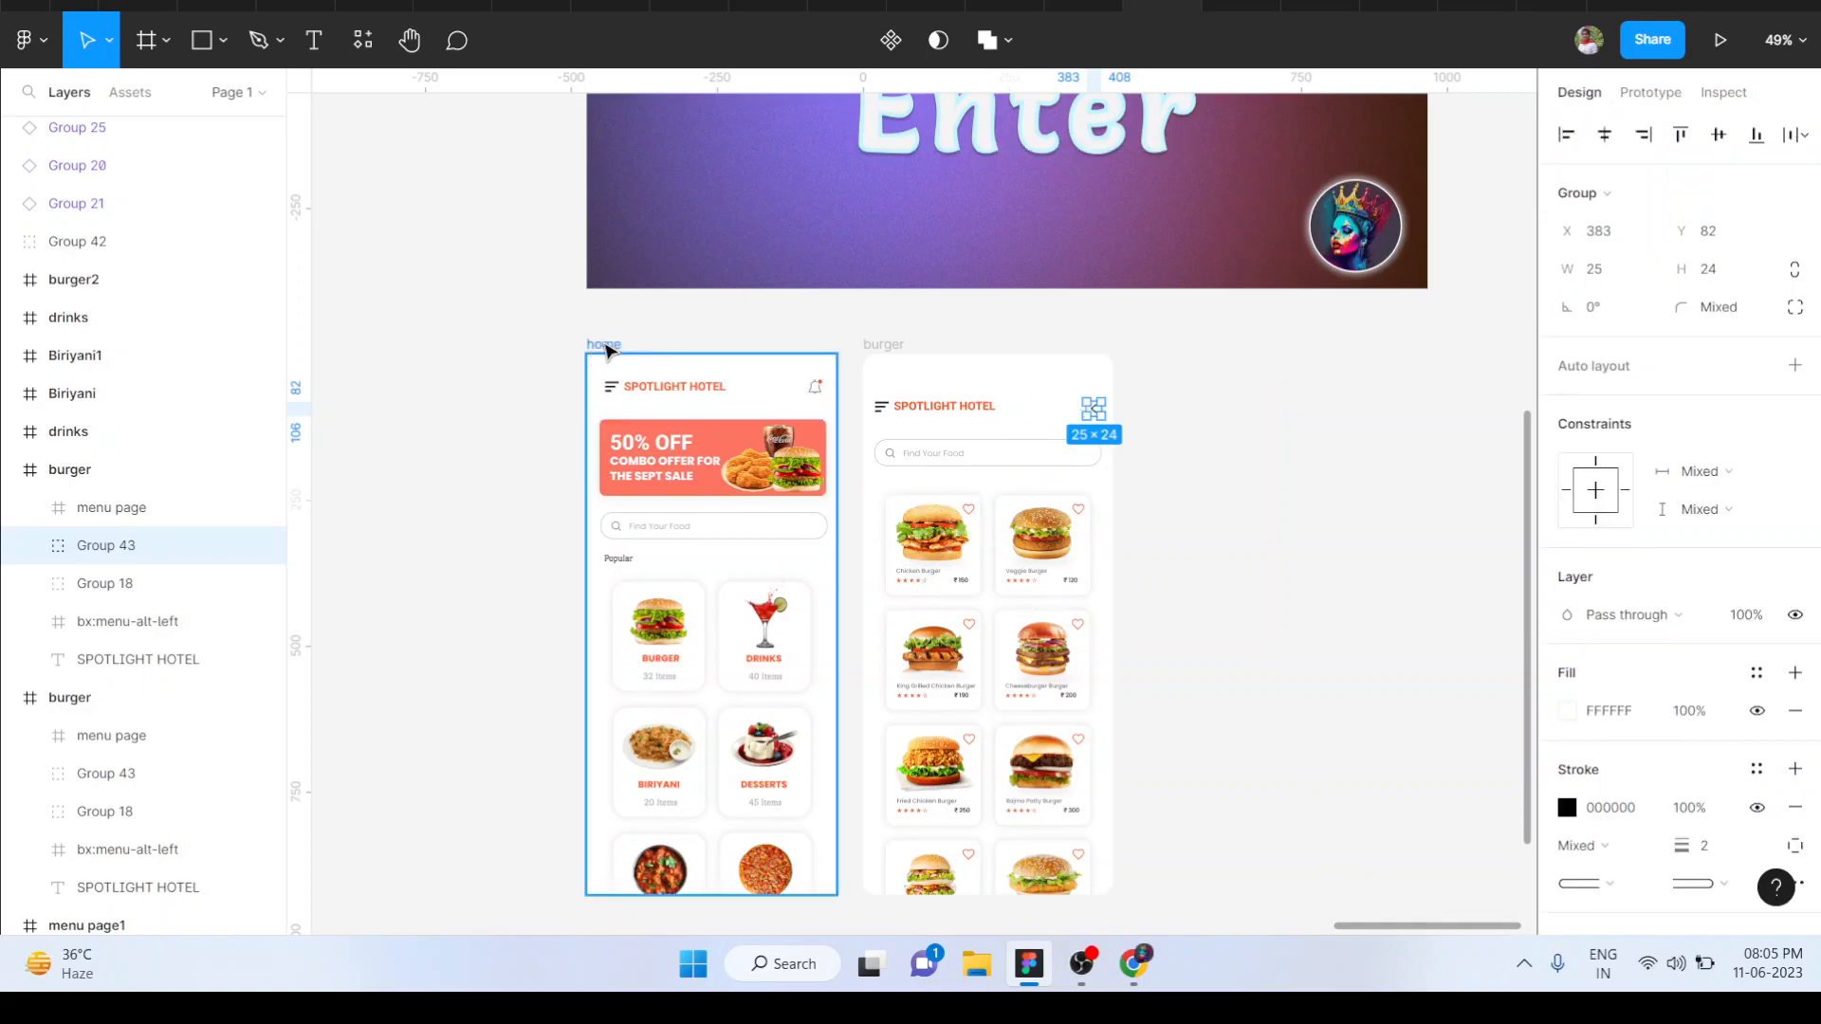
click(1267, 4)
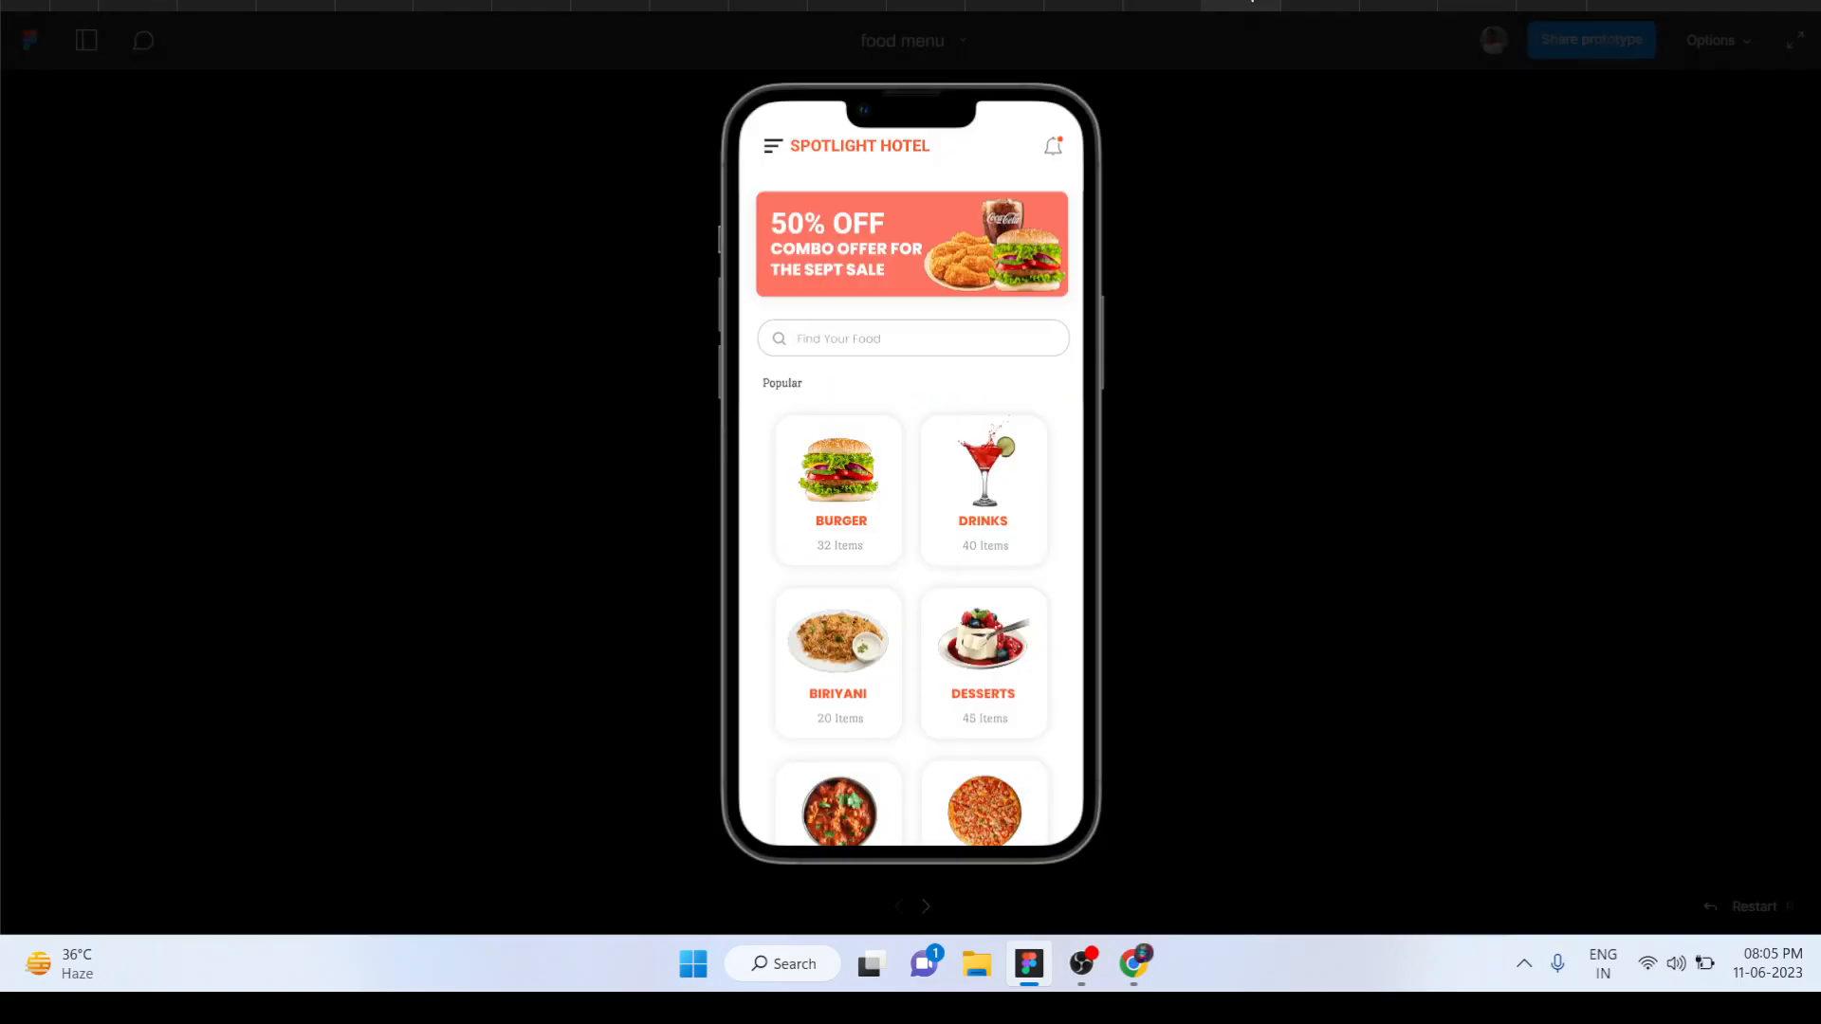
click(1176, 5)
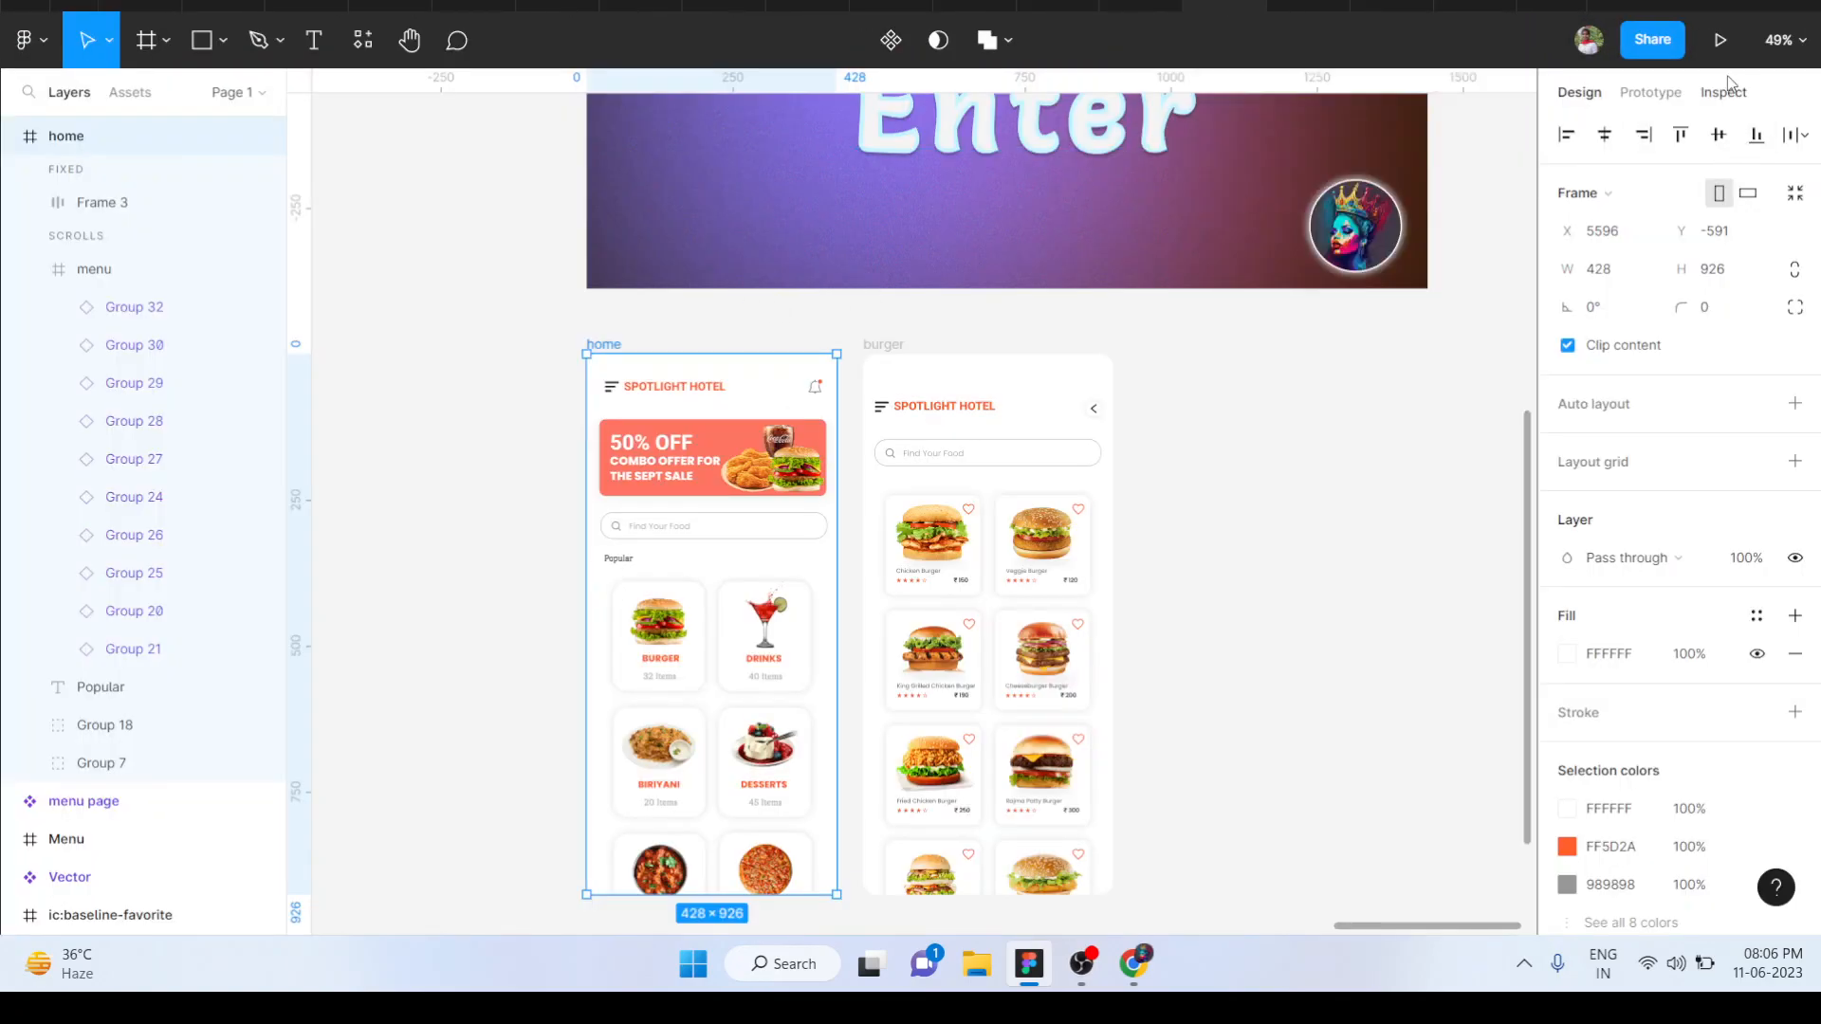
click(1717, 44)
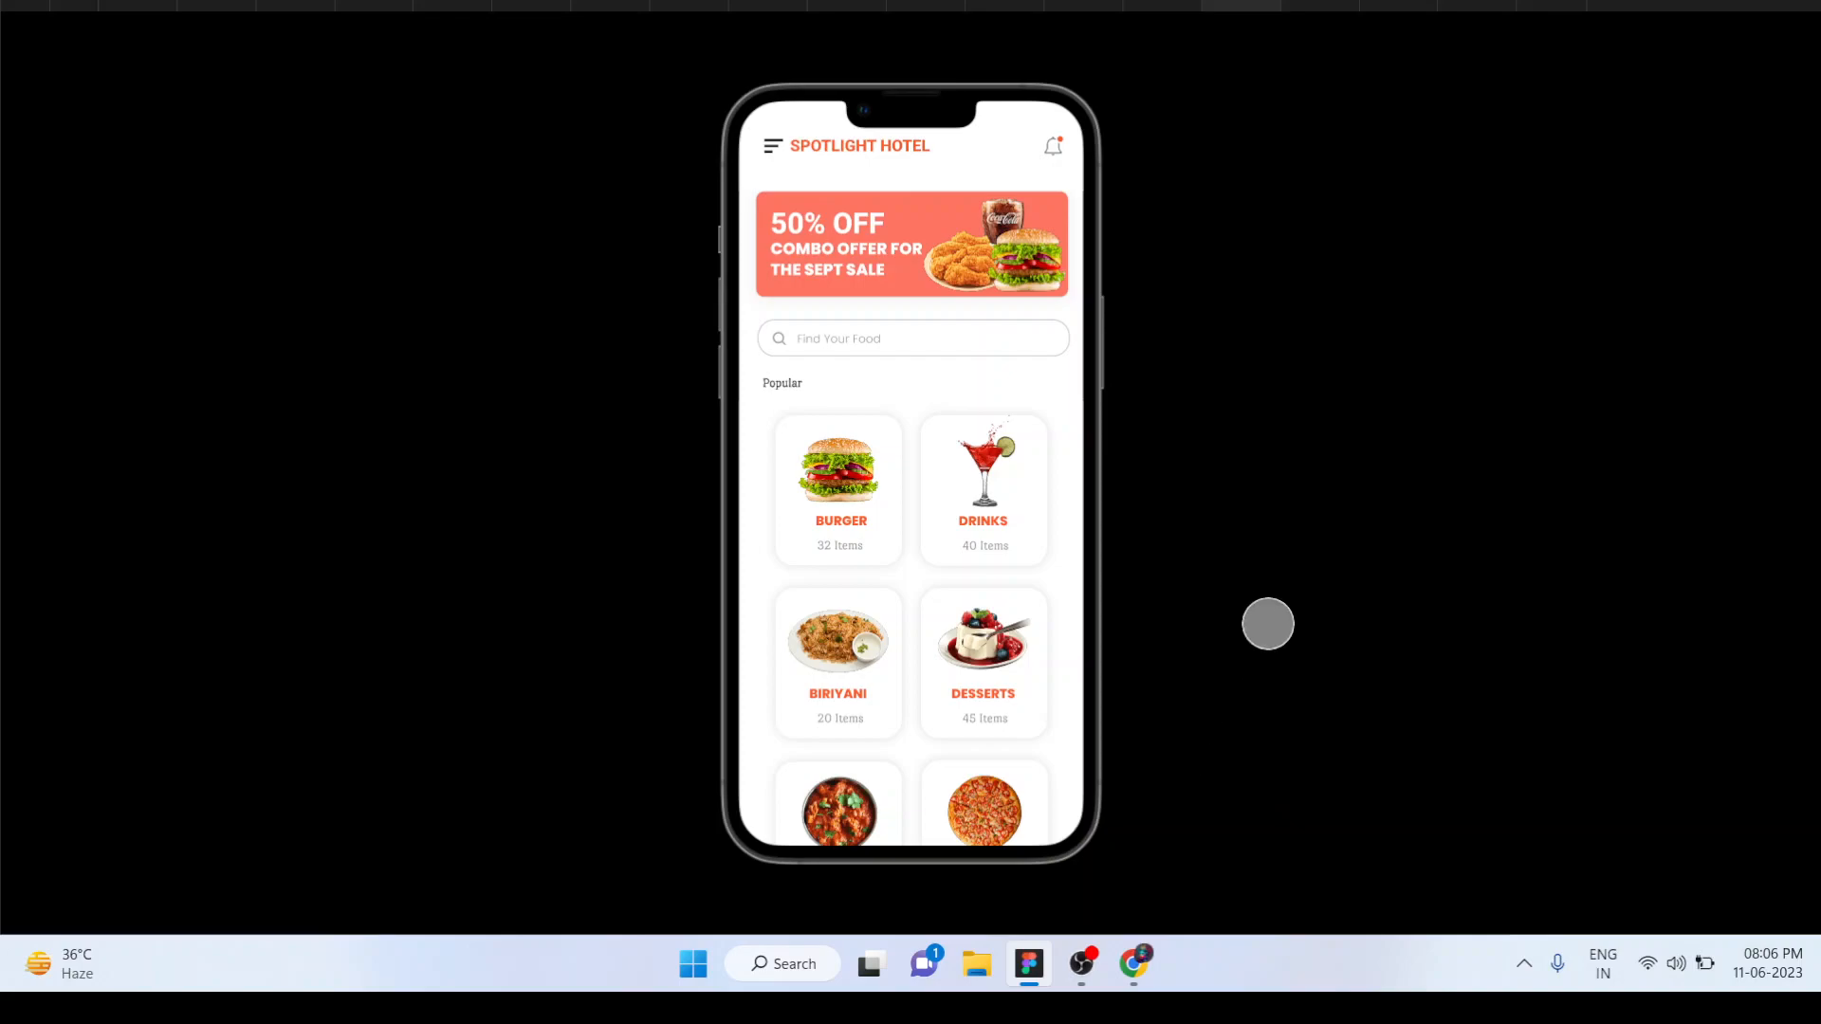
Test the mouse-enter navigation in the preview by repeatedly entering the burger card and the burger screen's back arrow
click(885, 509)
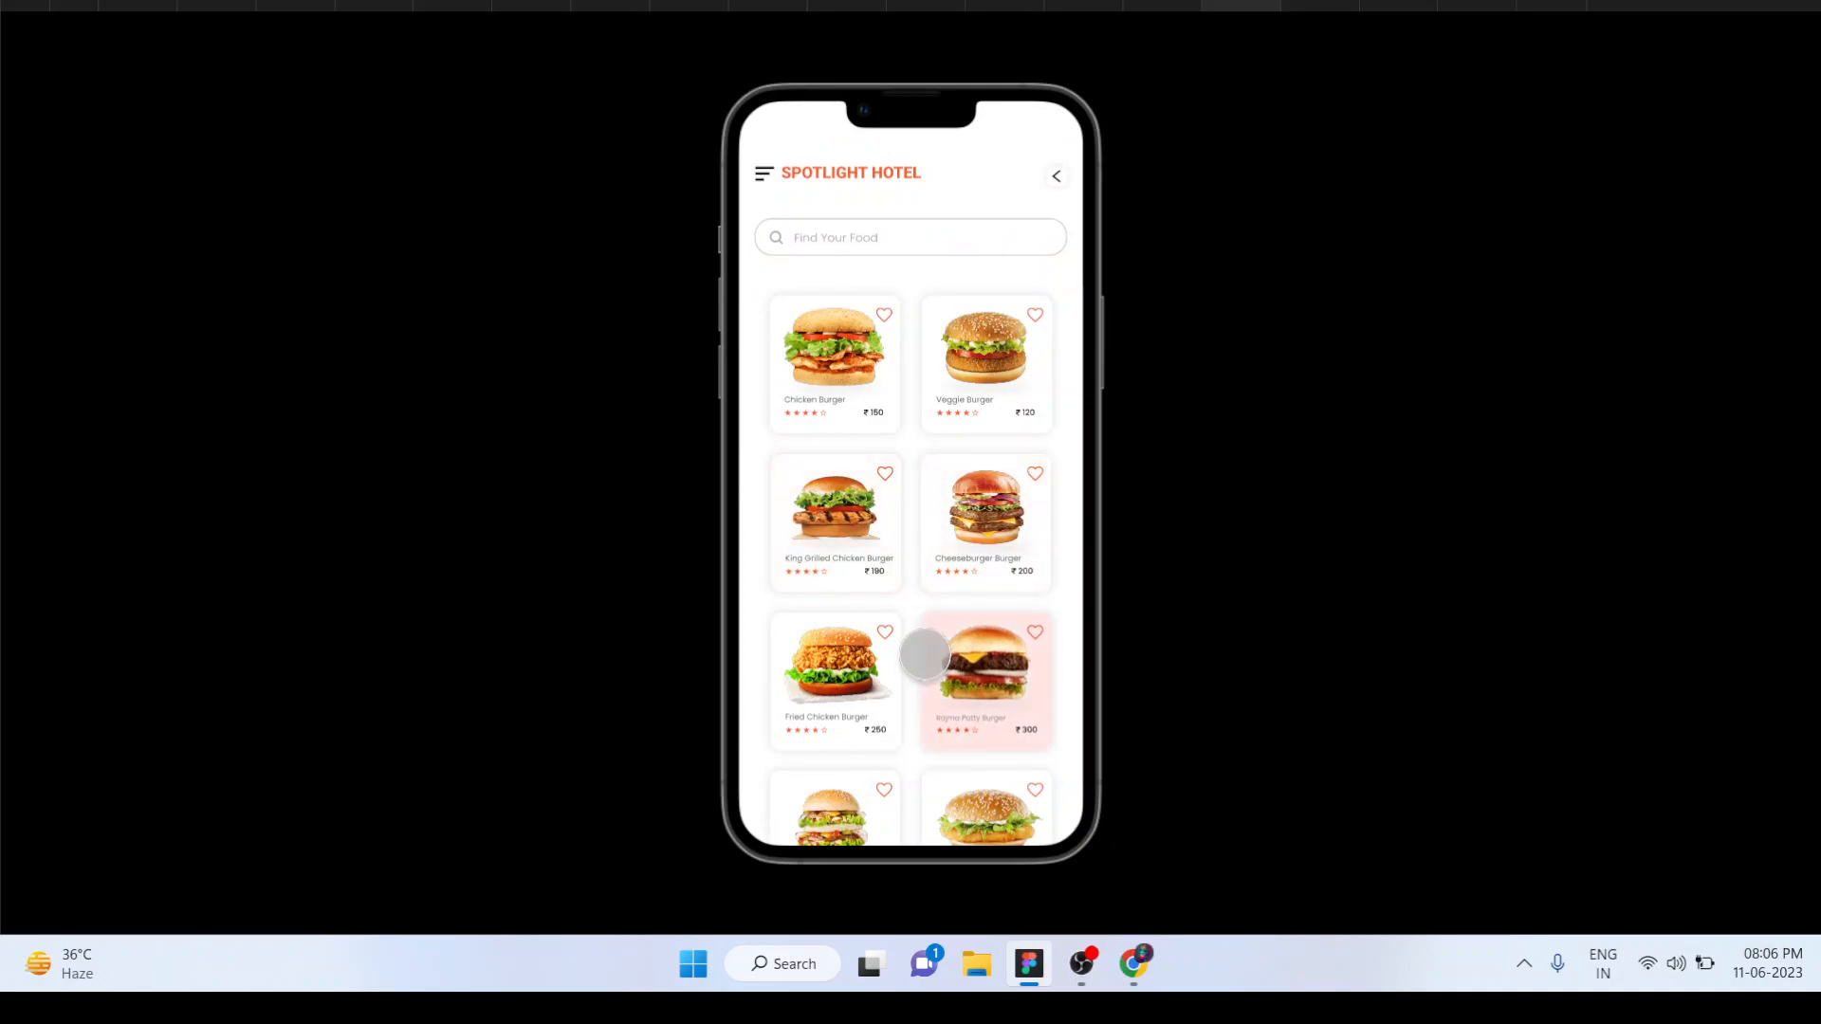
click(1054, 178)
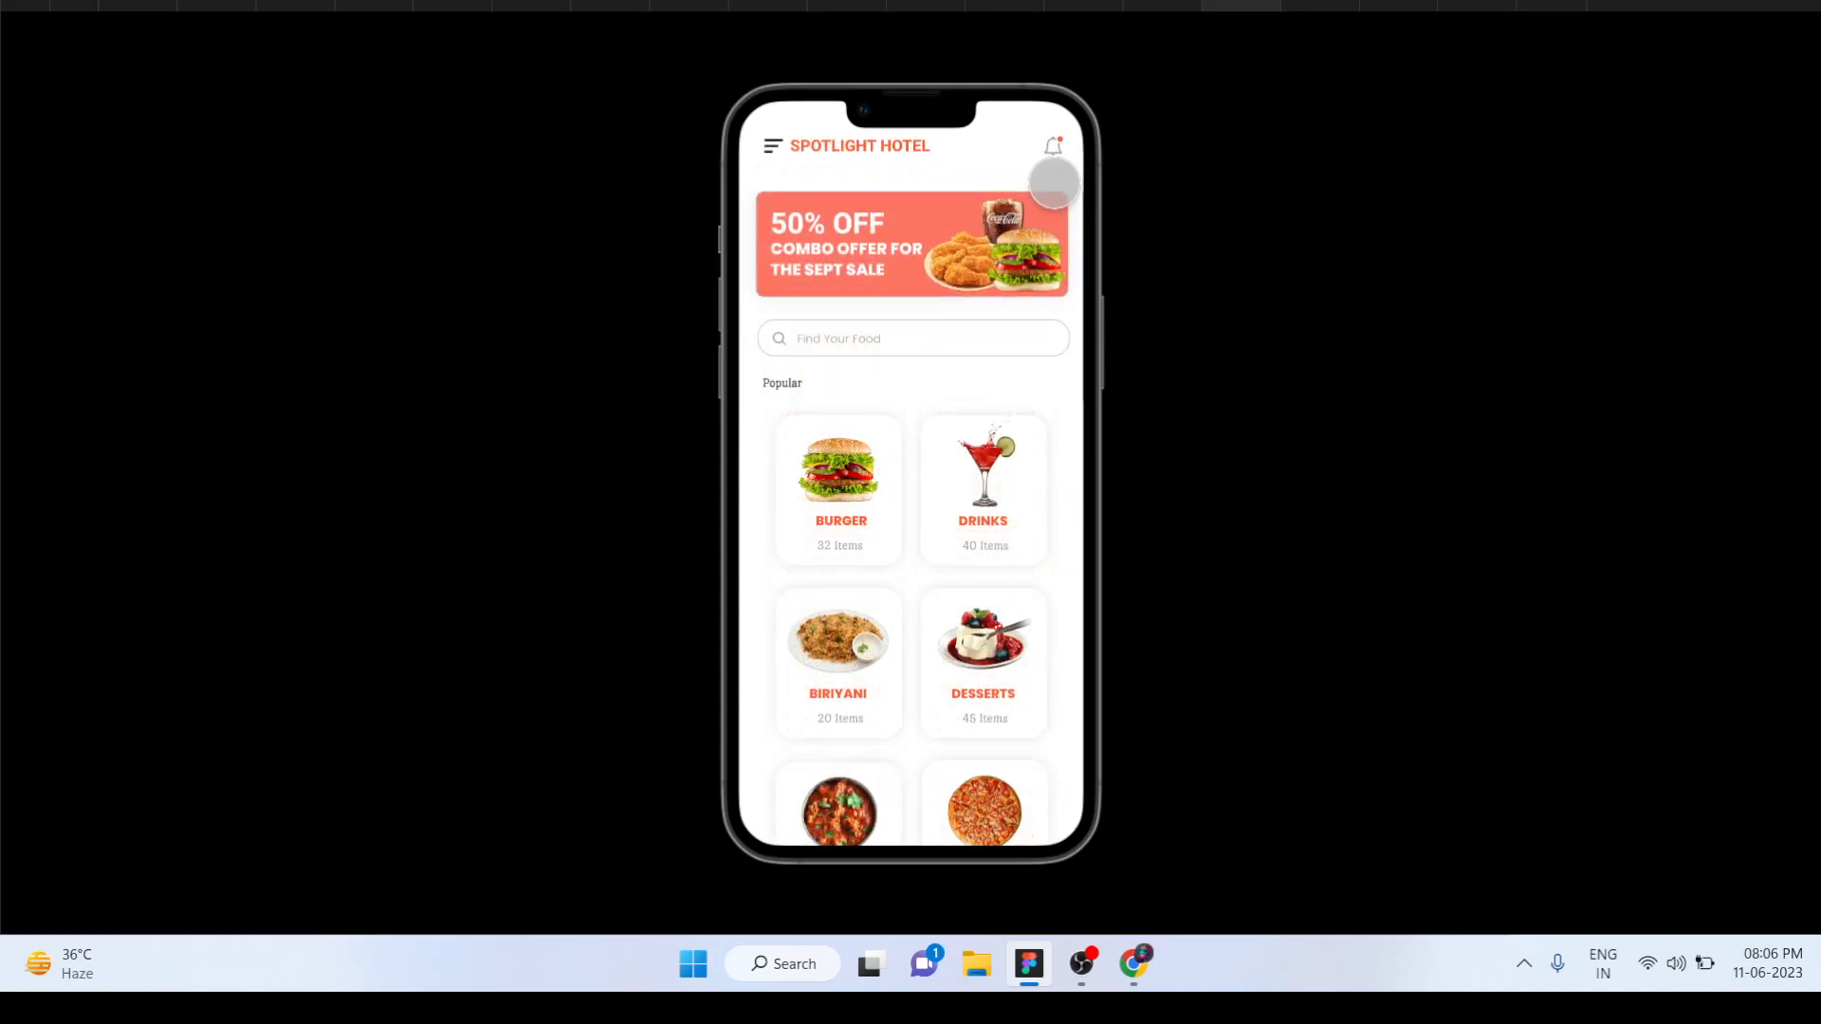
click(840, 474)
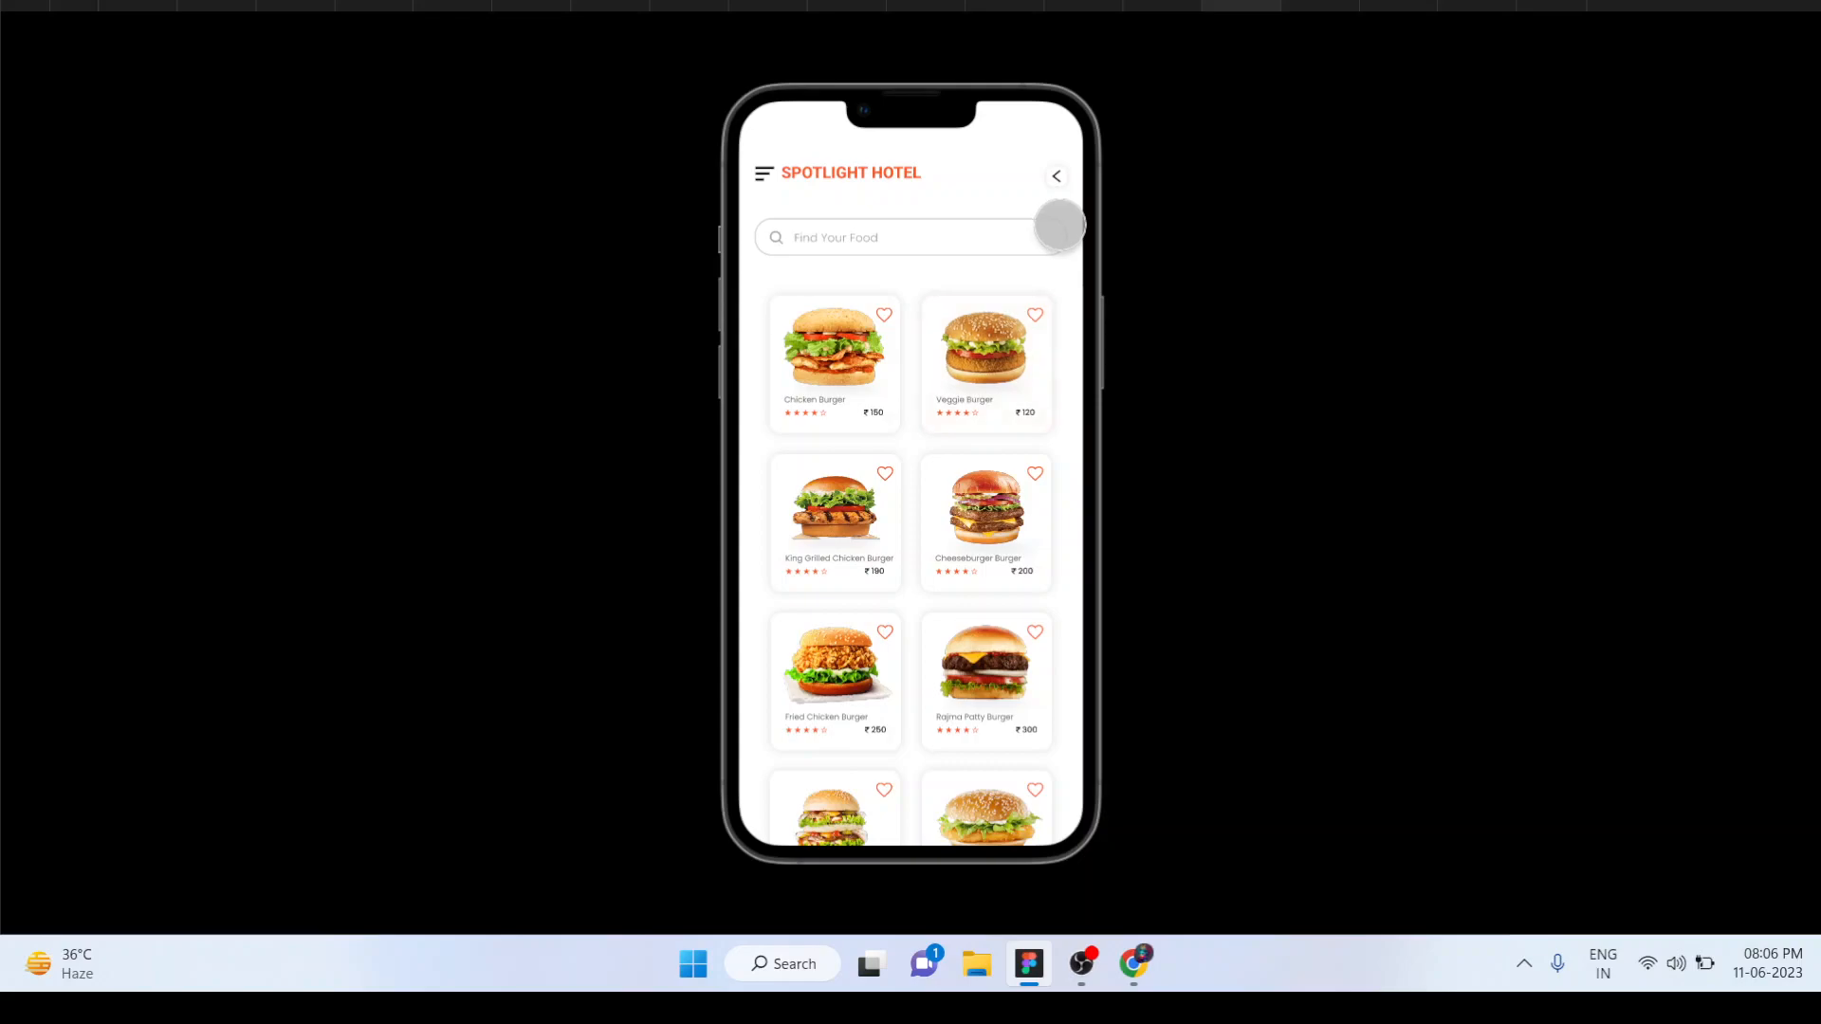
click(1057, 177)
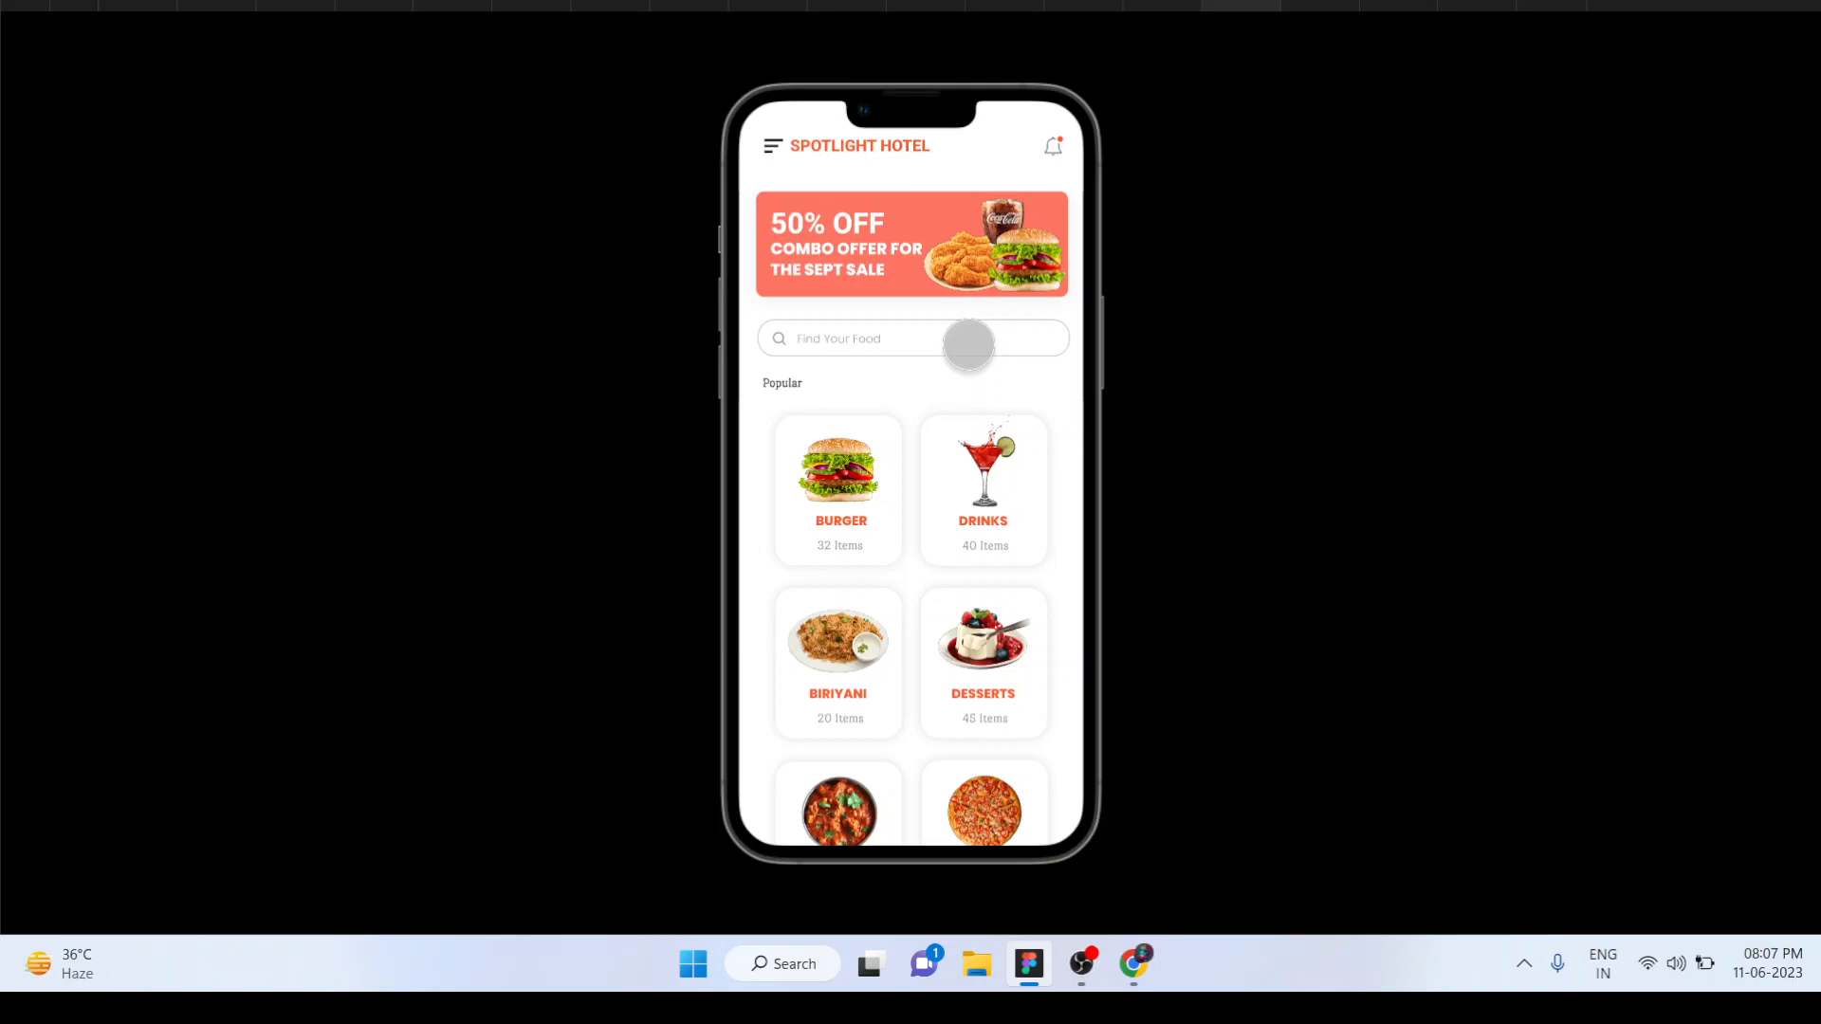
click(879, 462)
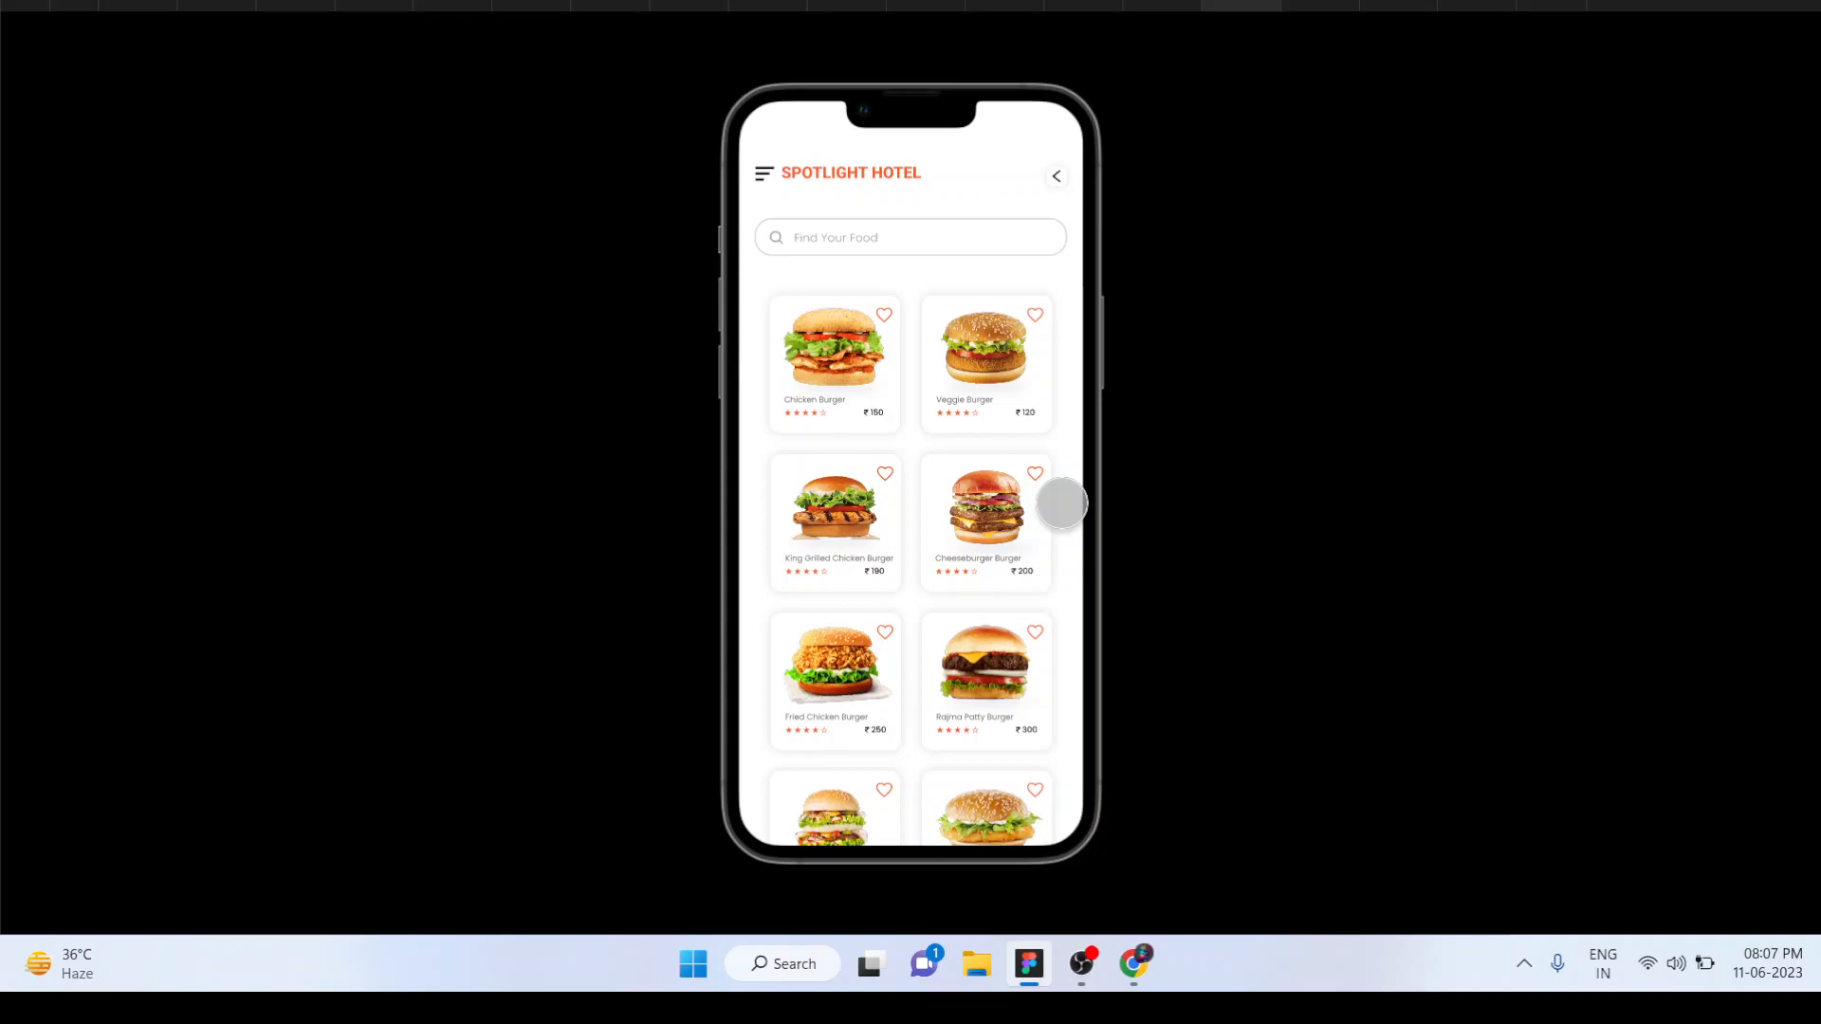
click(1057, 176)
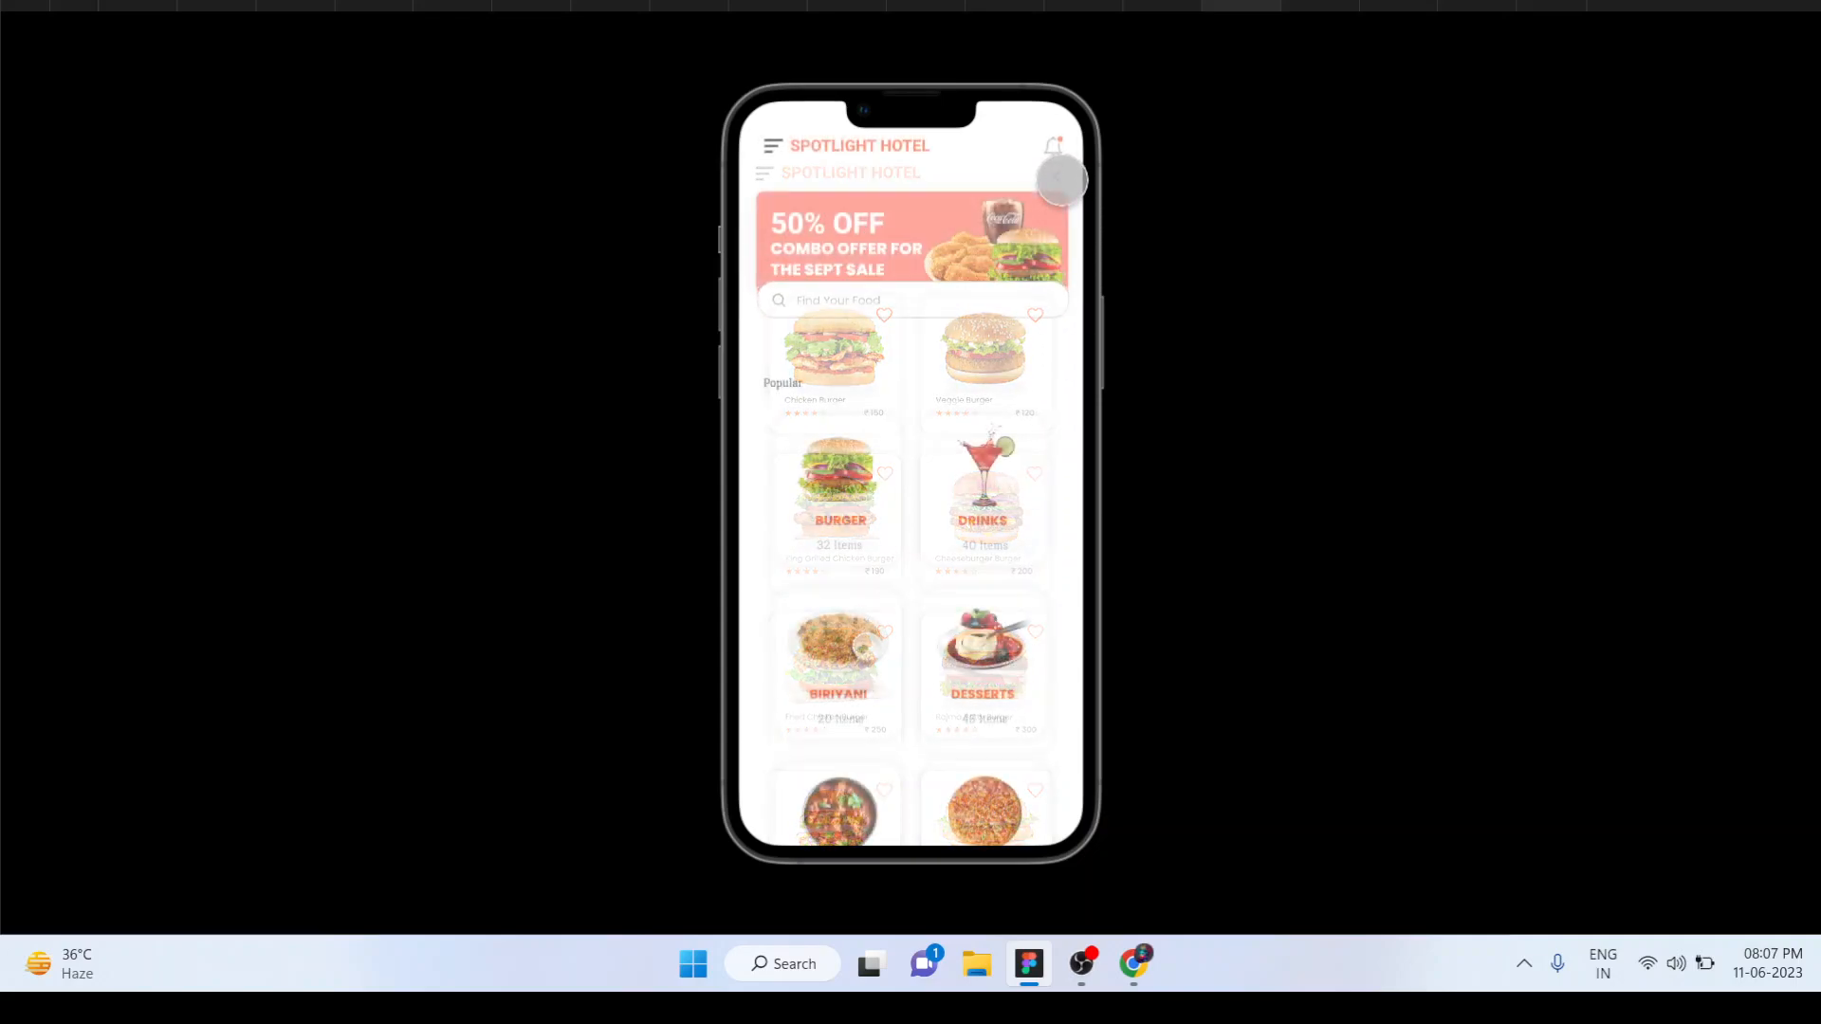
click(805, 482)
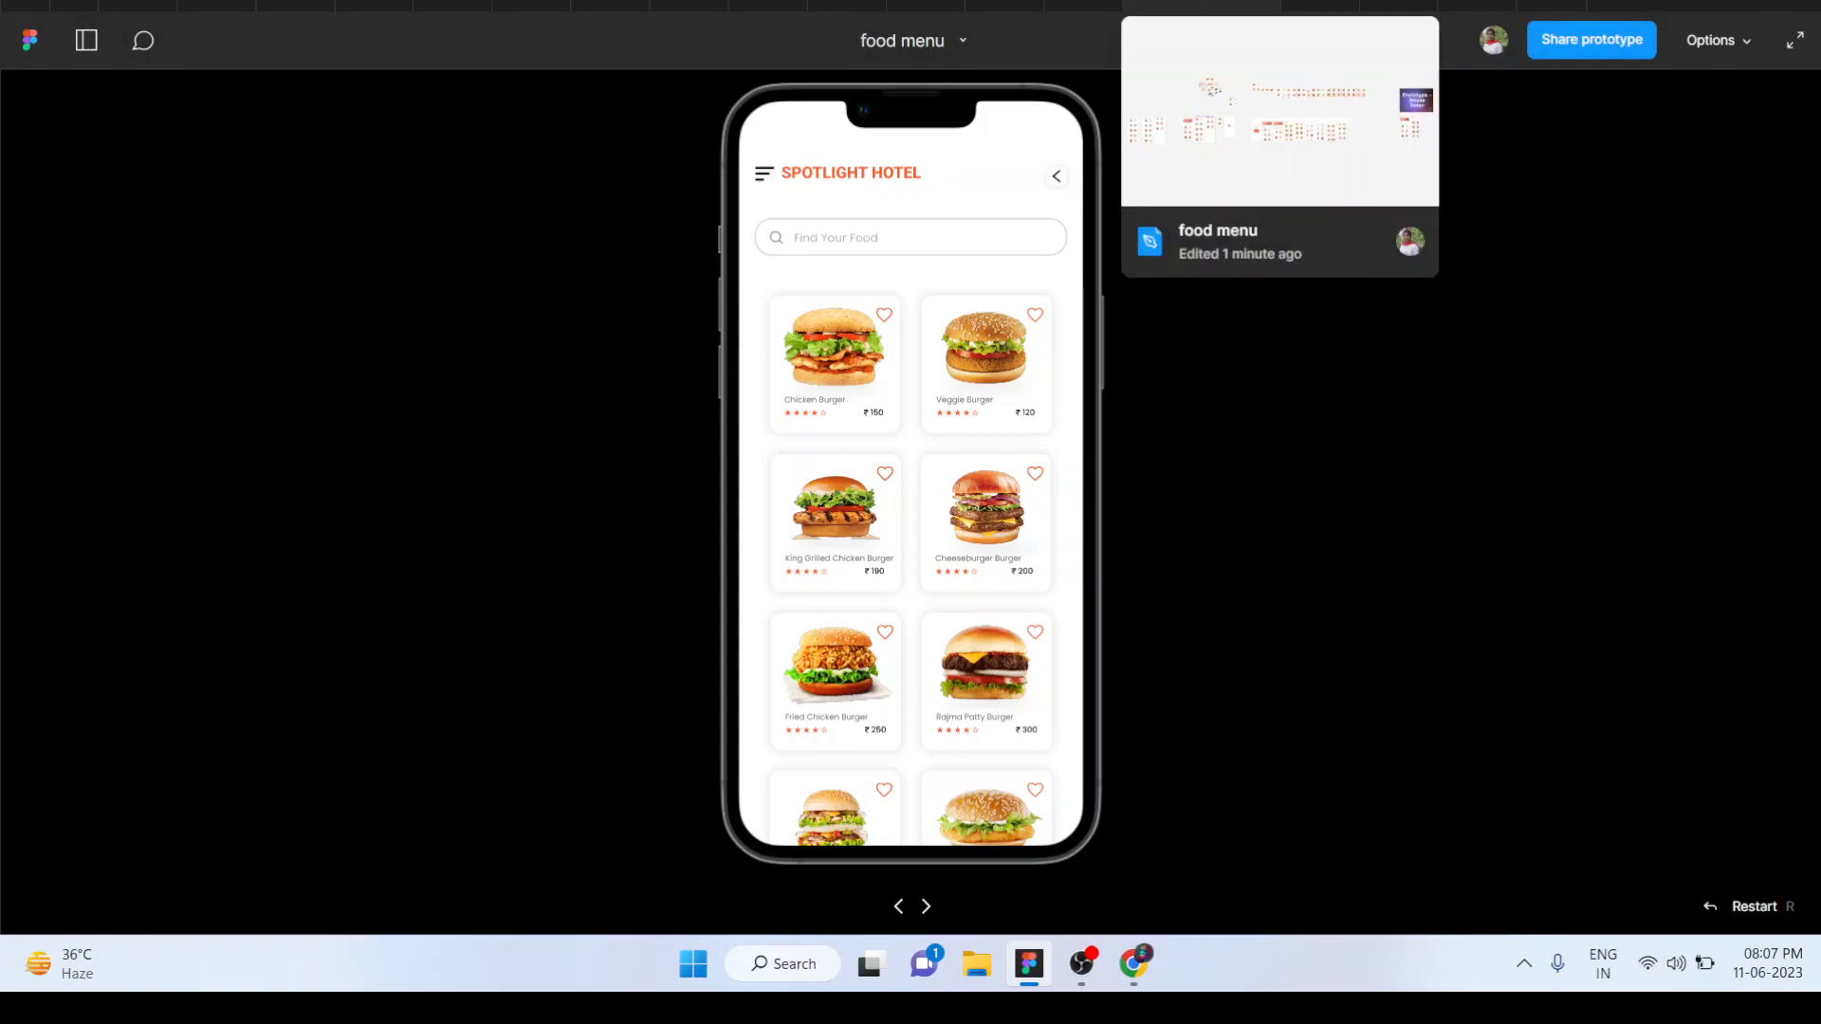
Return to the food menu design file and clear the frame selection
click(1162, 5)
scroll(1259, 605, down, 1)
click(1268, 608)
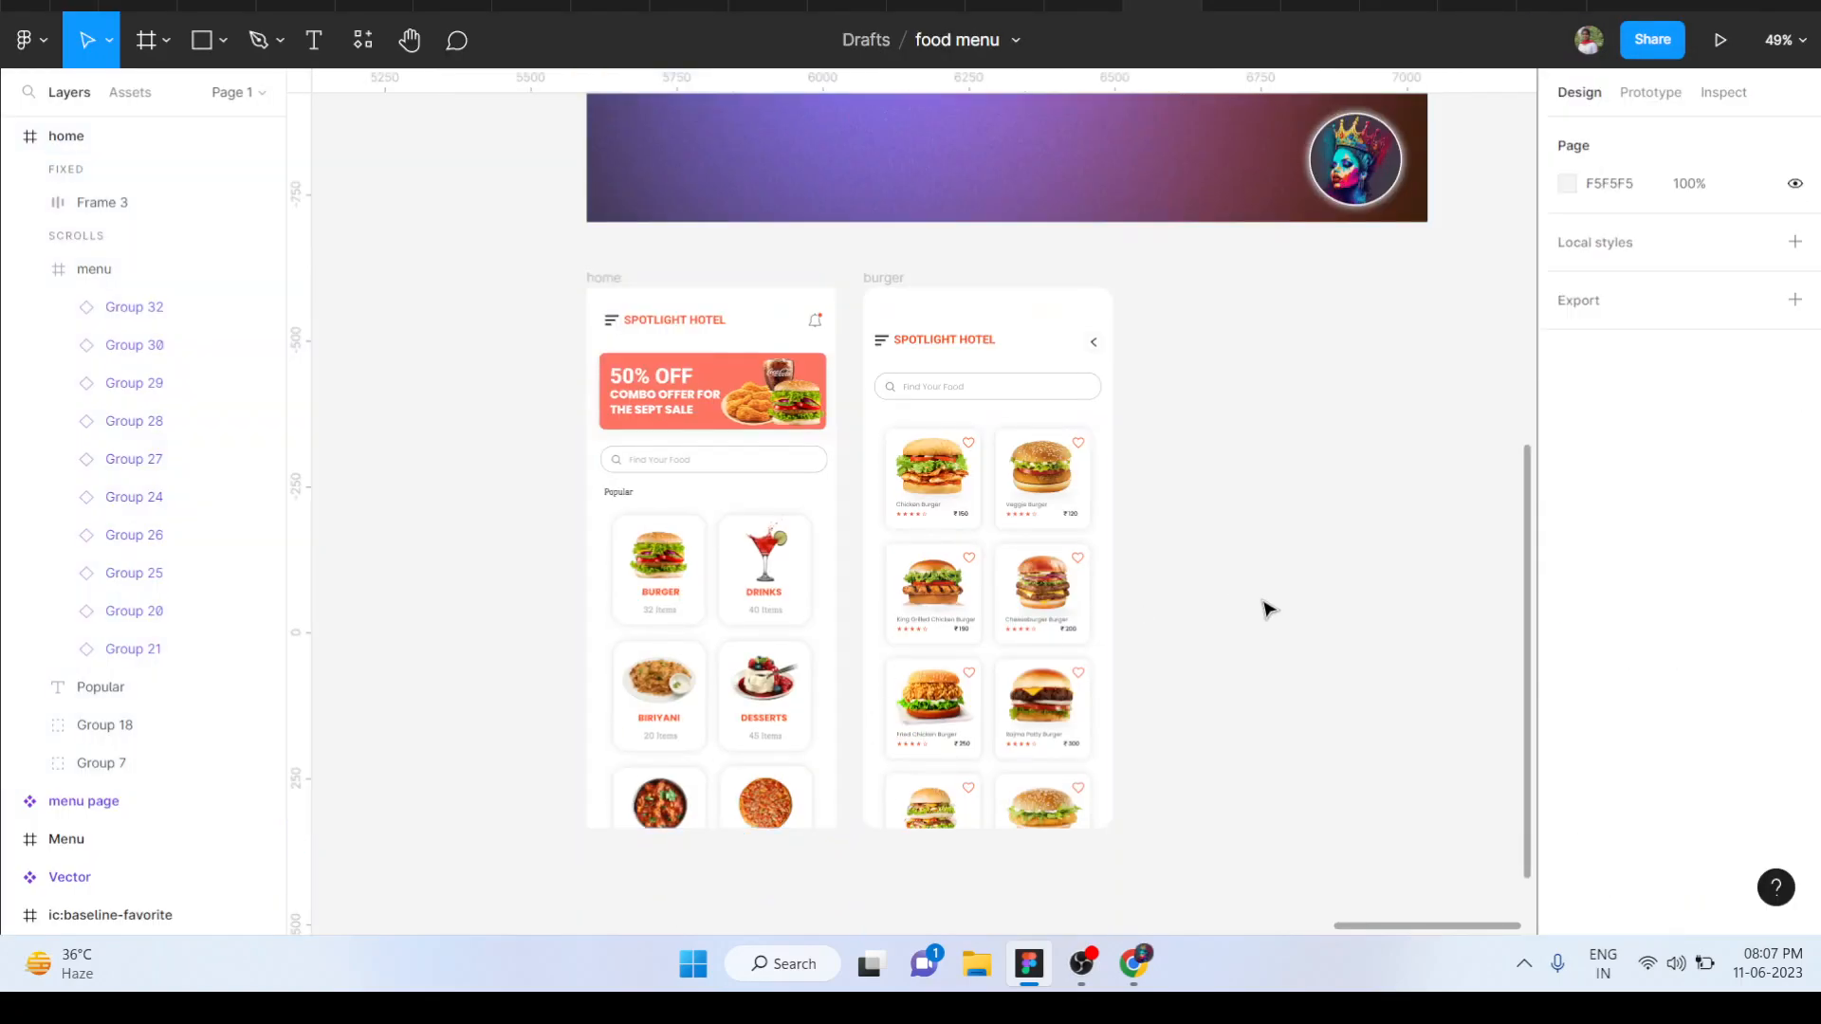